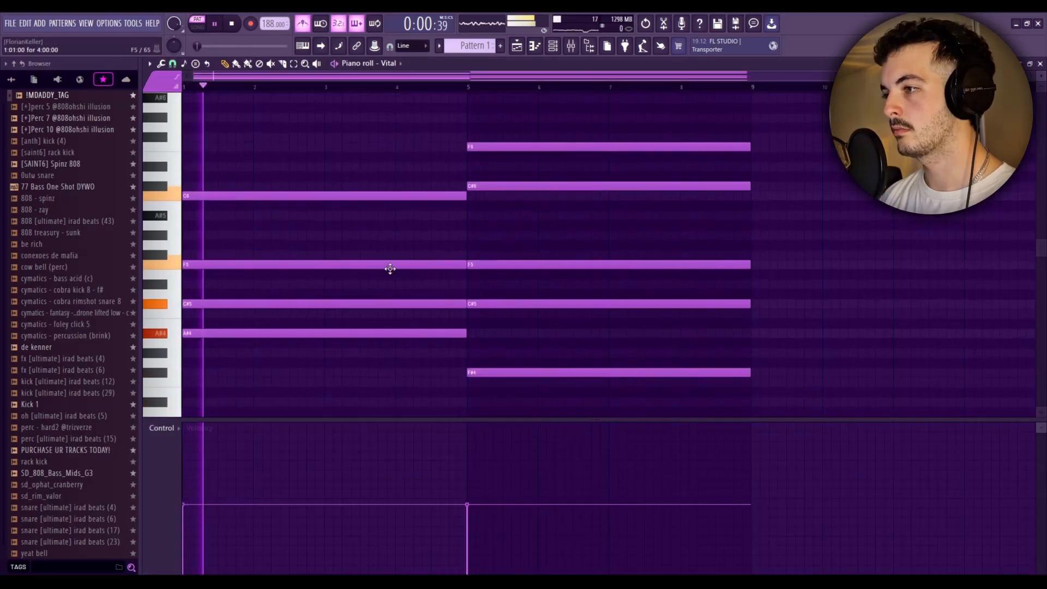
# Slice the sustained F5 chord note at bar 3 and the C#6 chord note at bar 7 in the Vital piano roll.
pyautogui.click(325, 264)
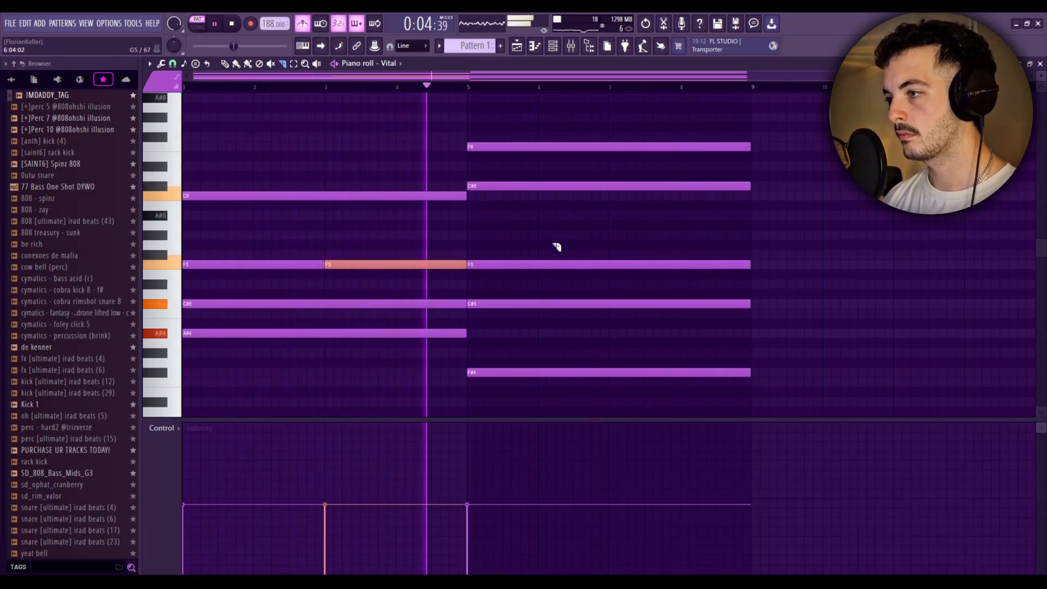
pyautogui.click(611, 185)
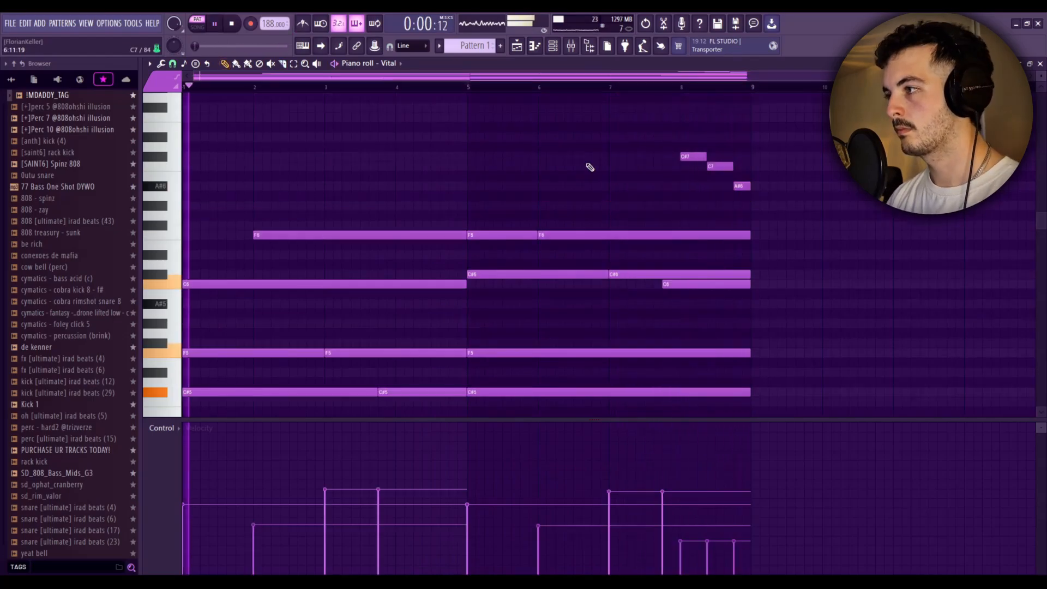
pyautogui.click(518, 46)
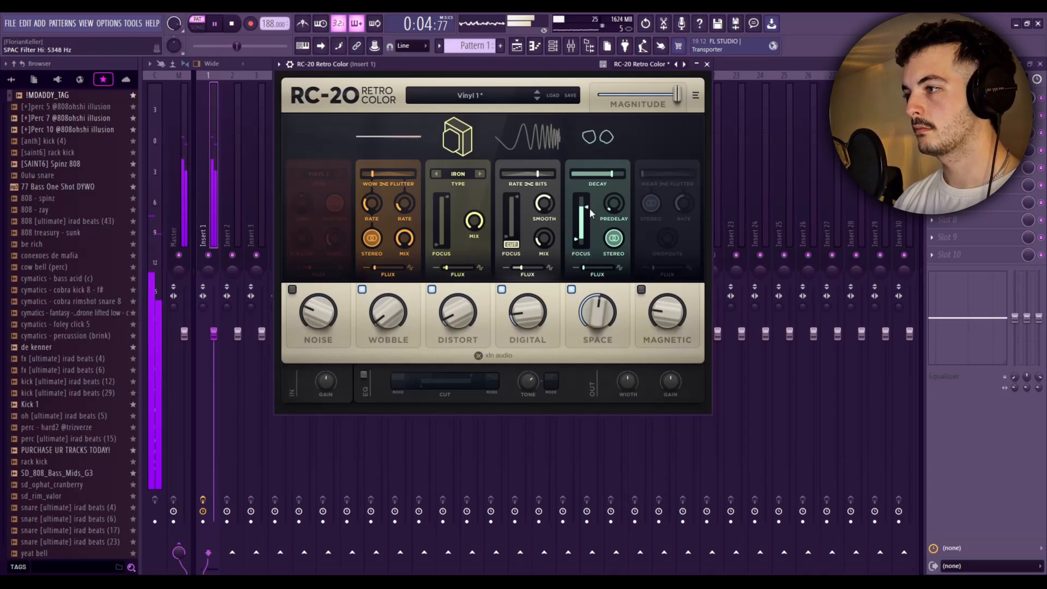
# Reduce the RC-20 Space amount and raise the ValhallaVintageVerb mix on Insert 1, closing the ShaperBox and Kotelnikov windows.
pyautogui.moveTo(597, 306); pyautogui.dragTo(607, 422)
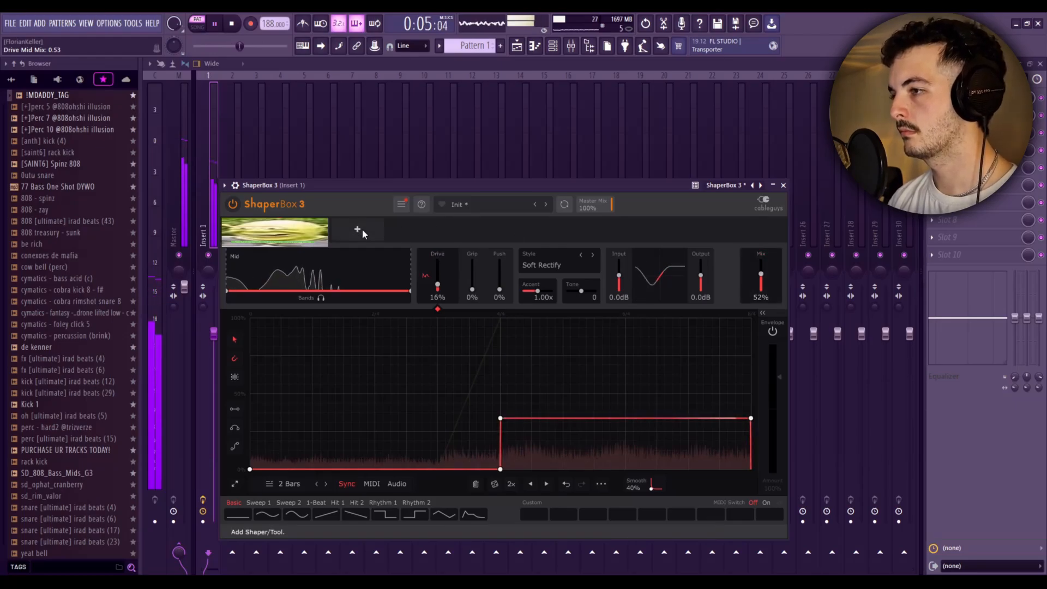
pyautogui.click(783, 185)
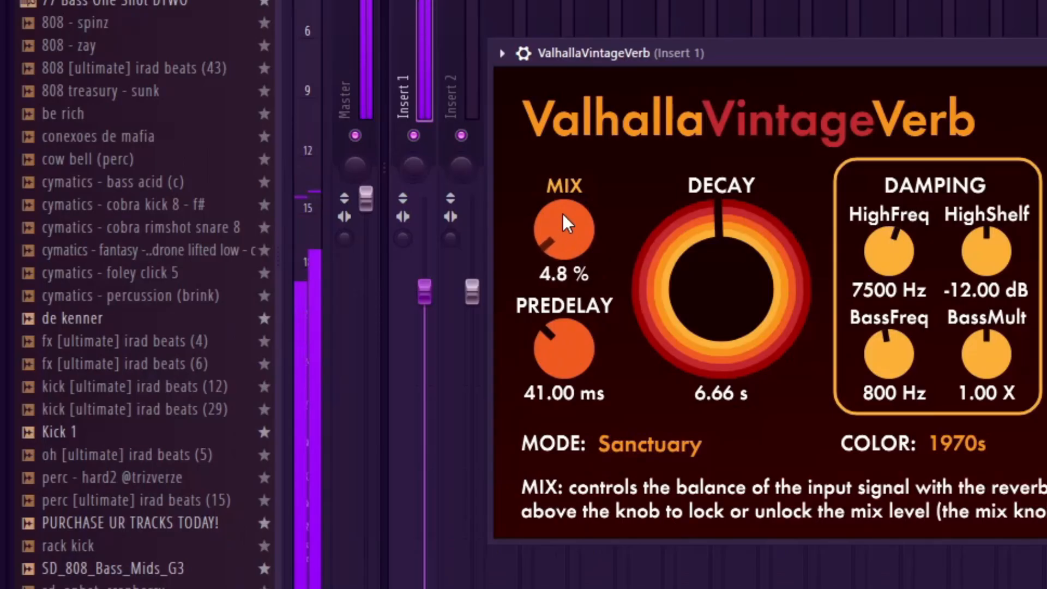
pyautogui.moveTo(563, 214); pyautogui.dragTo(564, 195)
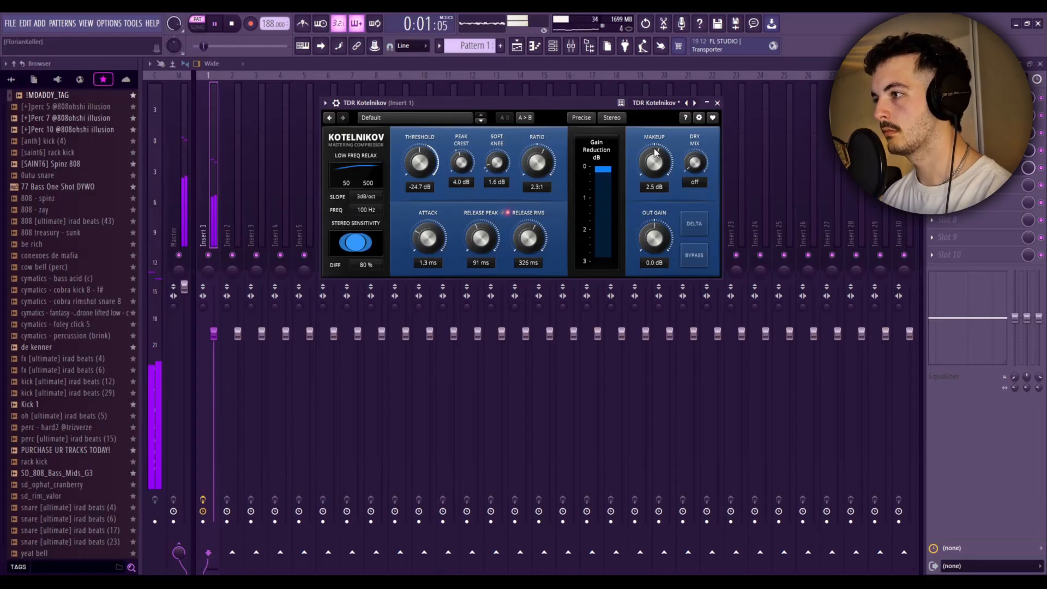
pyautogui.click(717, 103)
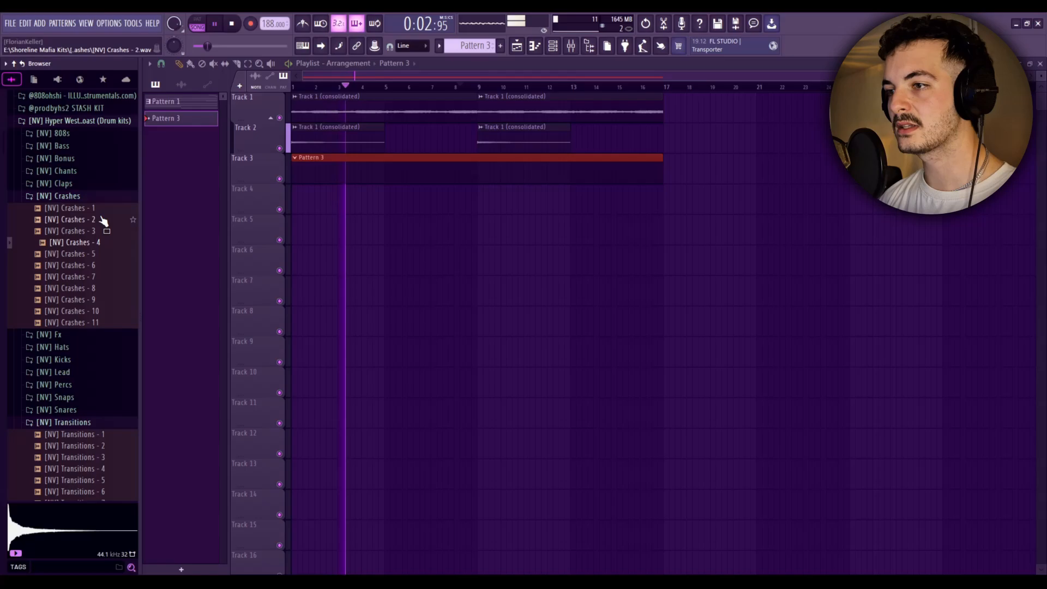
# Browse the [NV] Hyper West Coast drum kit and open its [NV] Claps folder.
pyautogui.scroll(-6, 103, 221)
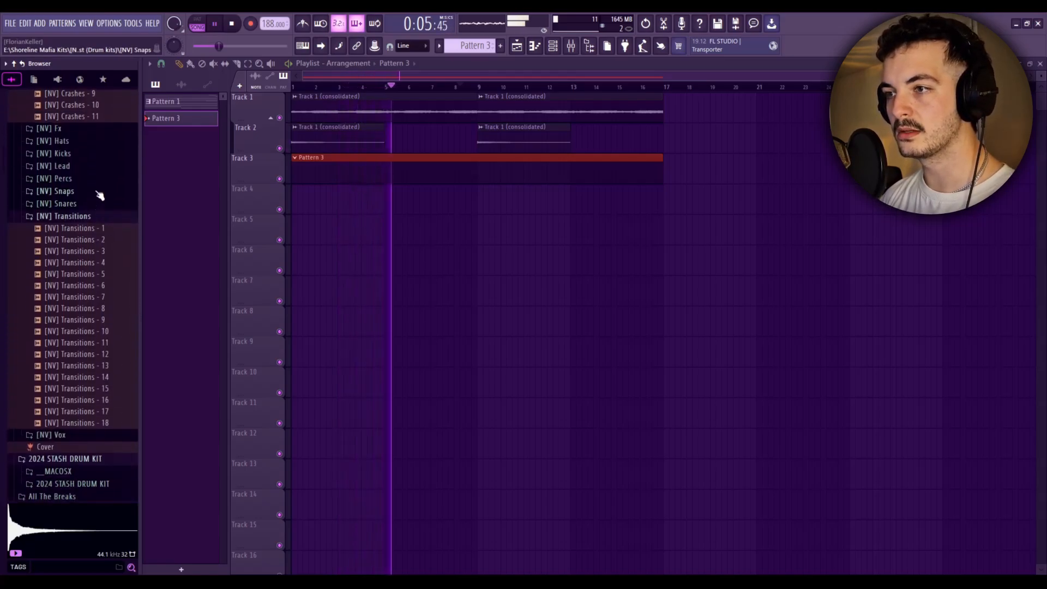
pyautogui.scroll(6, 101, 188)
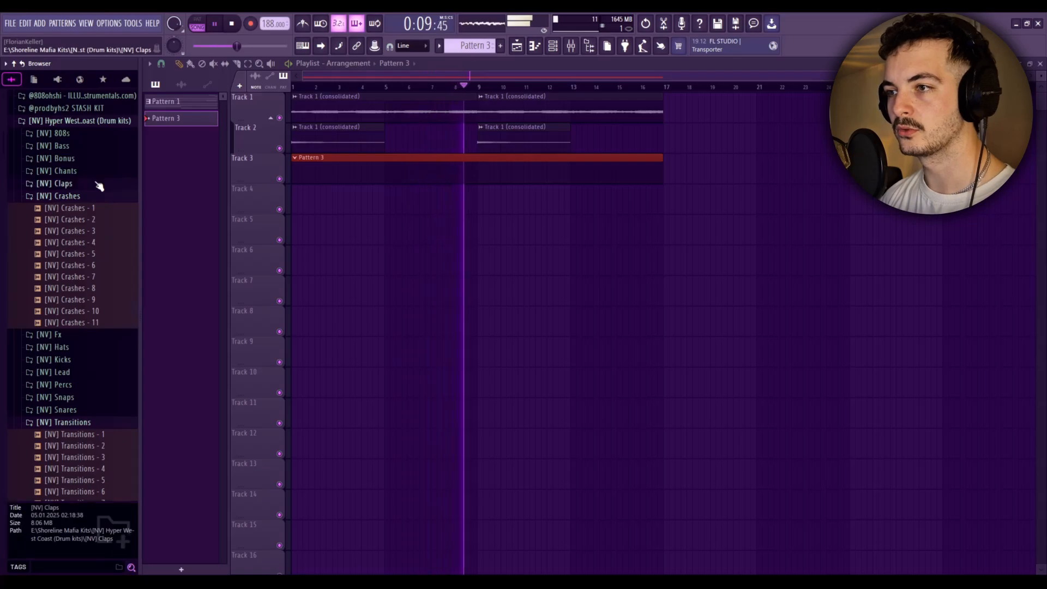
pyautogui.click(98, 183)
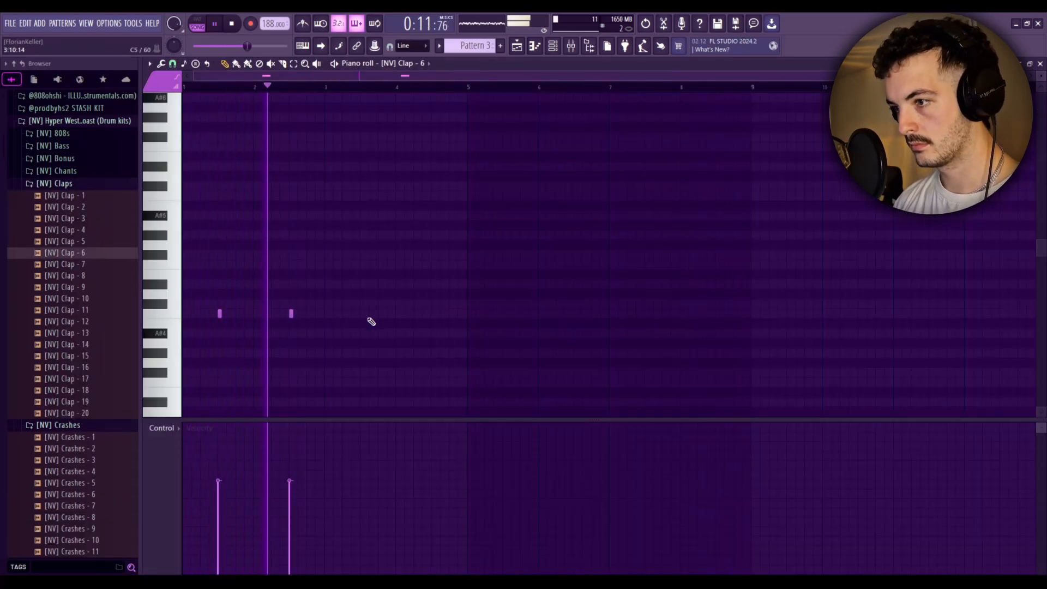
# Add C5 clap hits in the middle of bars 3 and 4, and duplicate the four-bar clap sequence into bars 5 to 8.
pyautogui.click(361, 313)
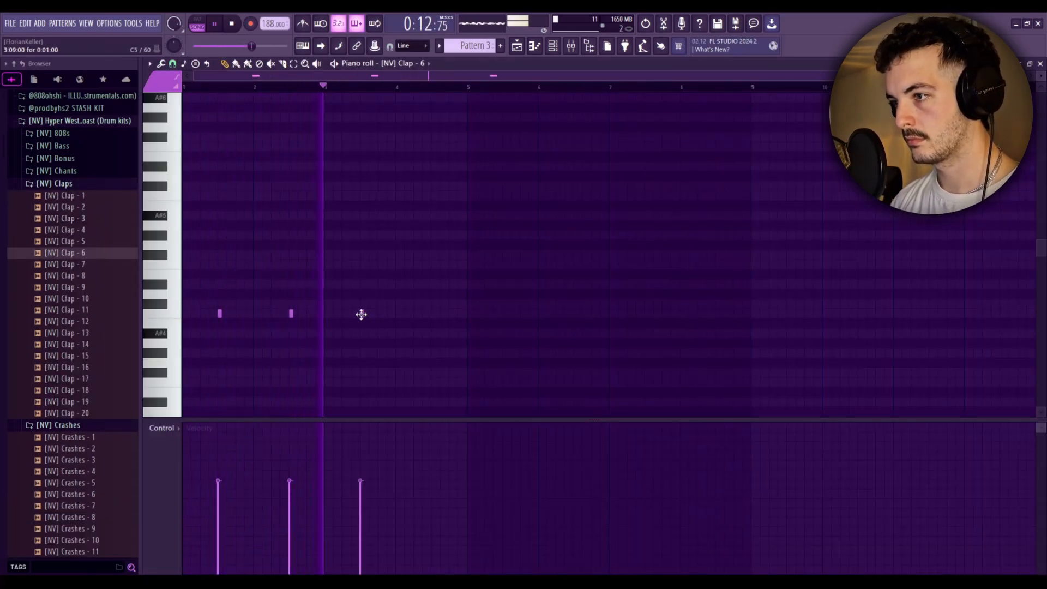
pyautogui.click(433, 313)
pyautogui.moveTo(470, 87); pyautogui.dragTo(105, 112)
pyautogui.hotkey('ctrl', 'b')
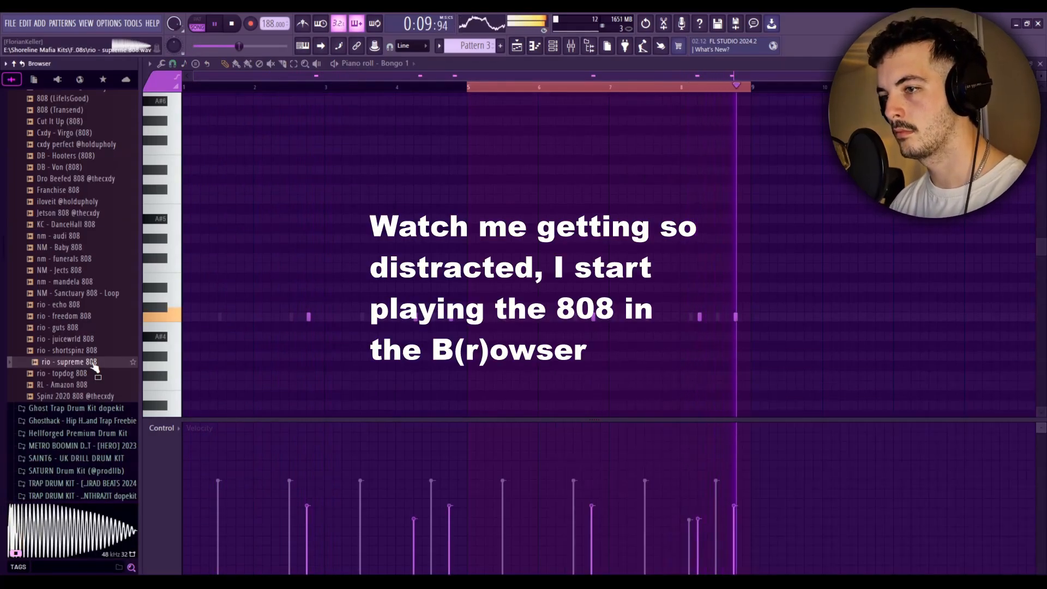
# Preview an 808 sample, and open the open-hat samples inside the Hats folder of the wVillainous Vol.1 kit.
pyautogui.click(93, 352)
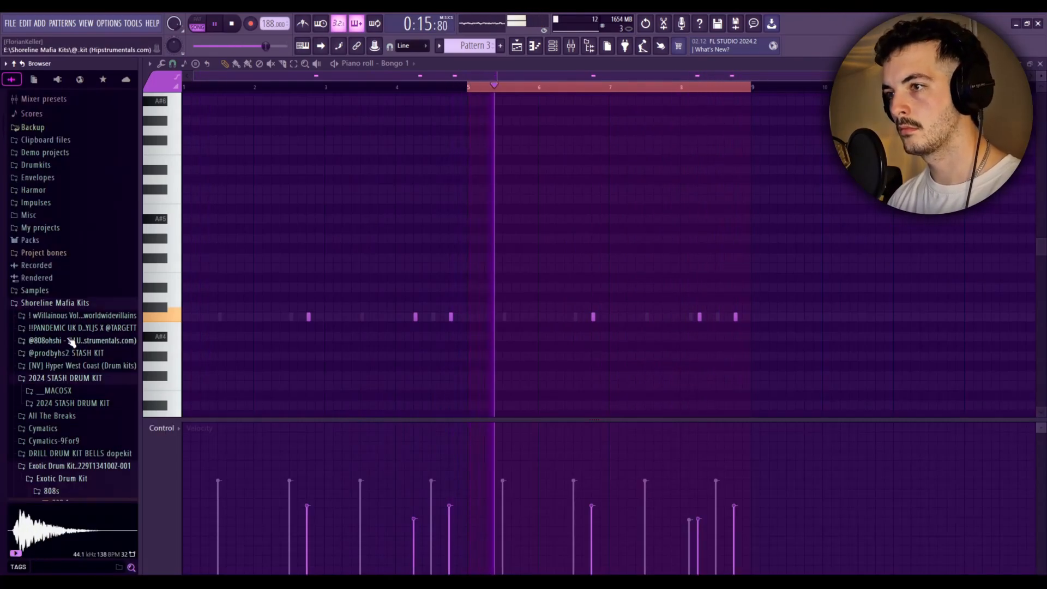
pyautogui.click(77, 315)
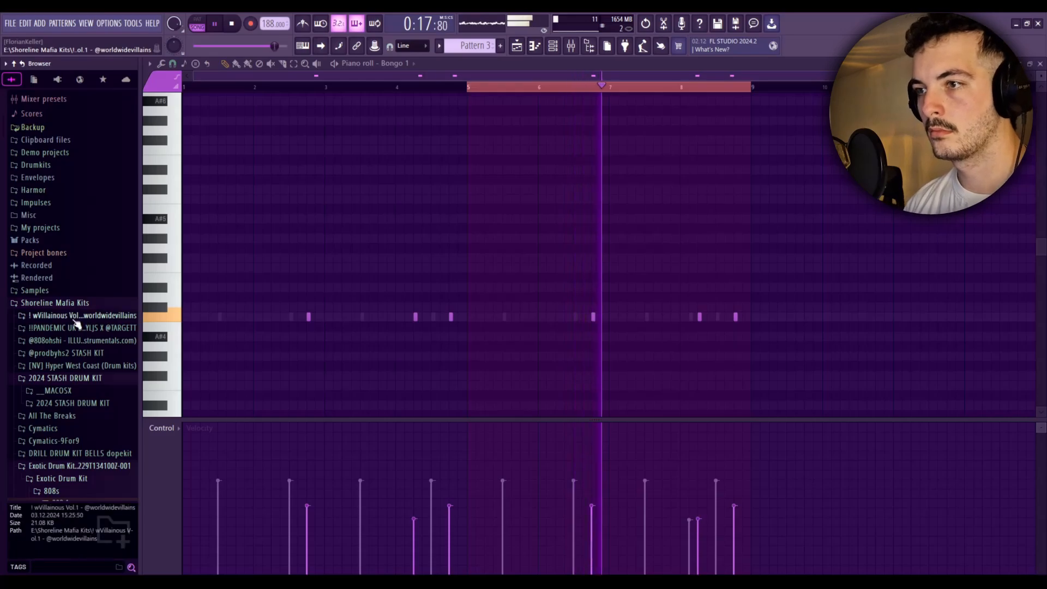
pyautogui.click(75, 289)
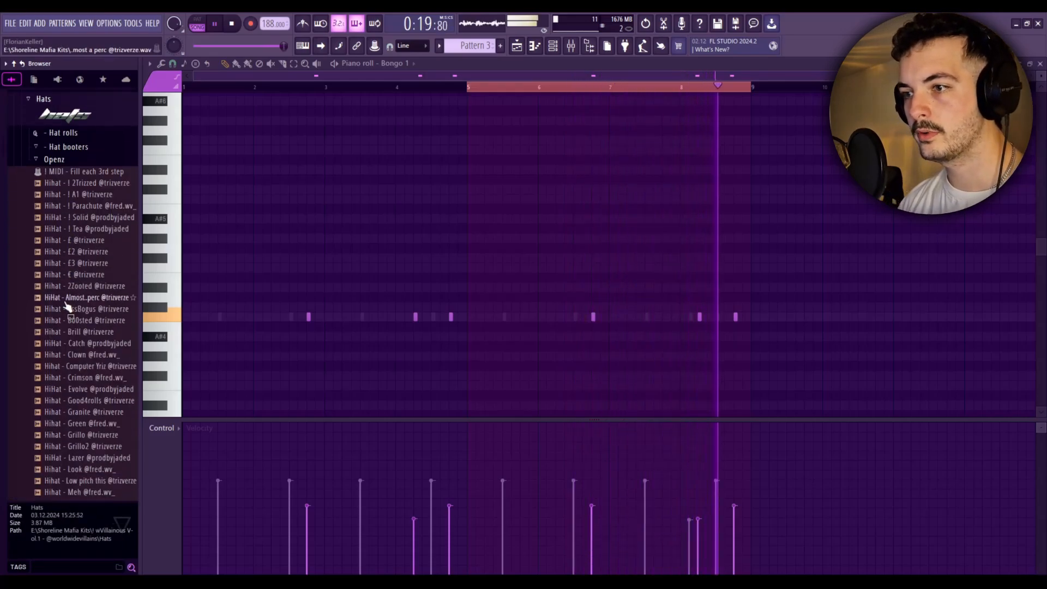
pyautogui.click(68, 307)
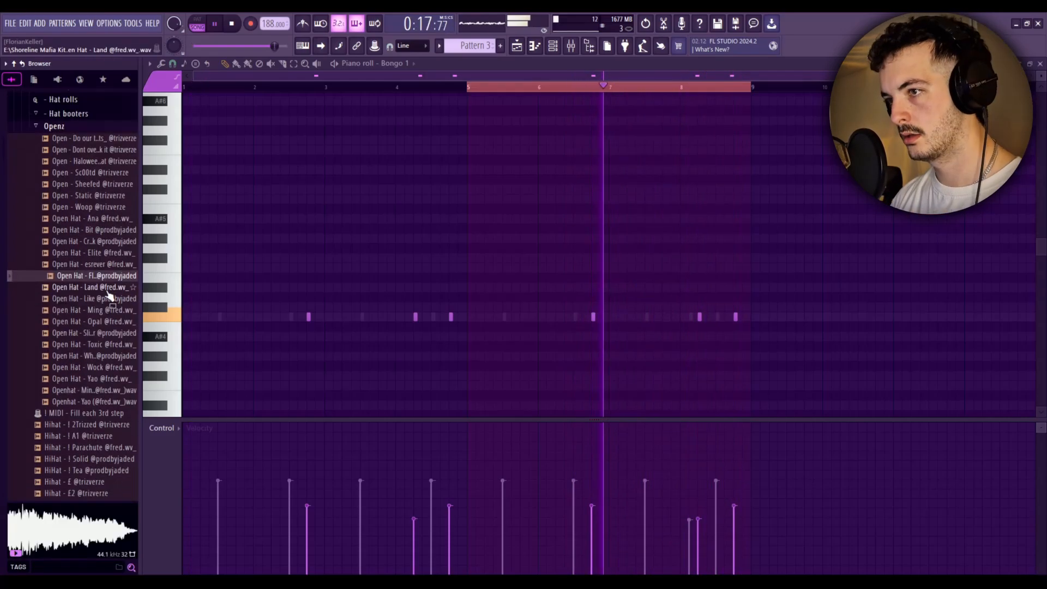
# Audition the Land and Like open hats, and add the Open Hat - Like sample to the channel rack.
pyautogui.click(108, 291)
pyautogui.scroll(-2, 108, 294)
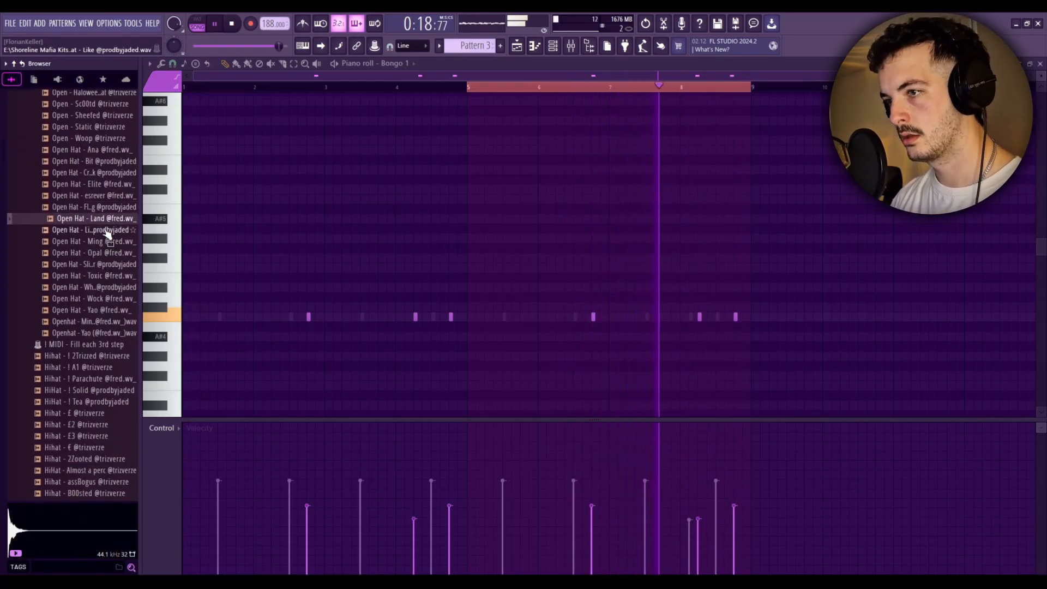
pyautogui.click(107, 231)
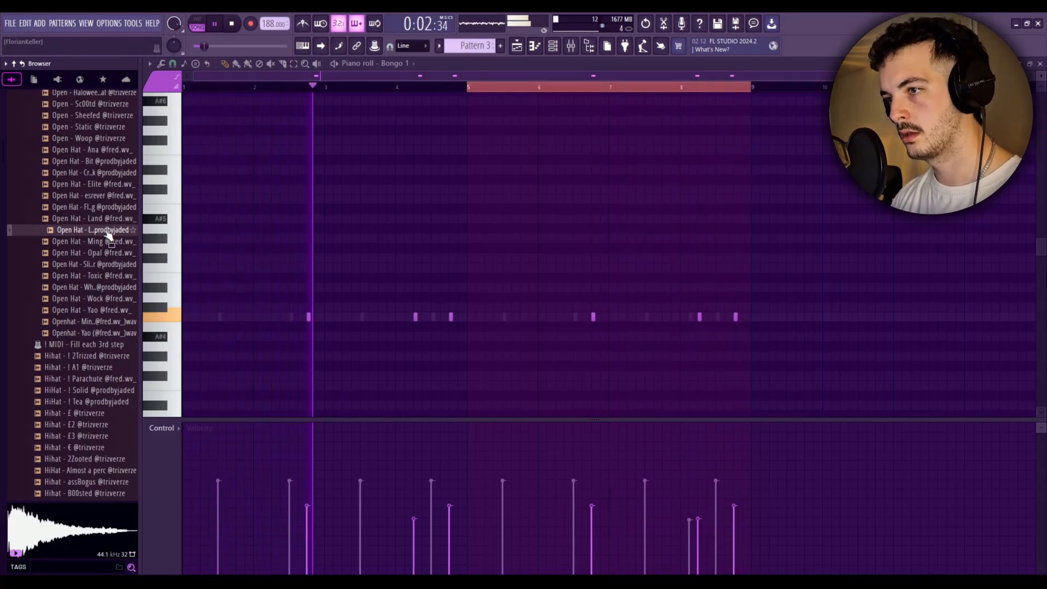
pyautogui.press('F6')
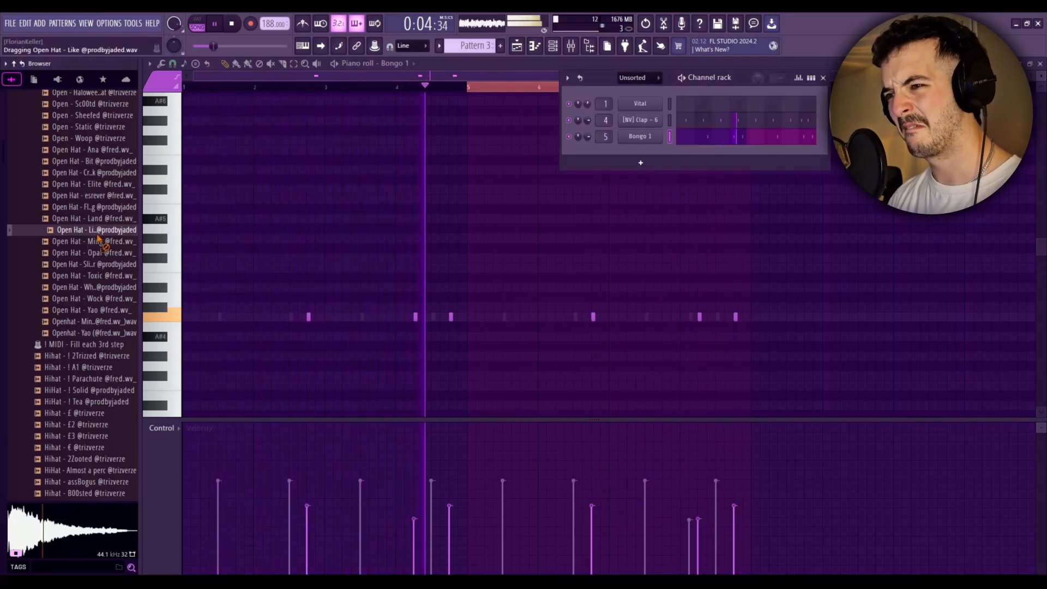
pyautogui.moveTo(663, 150); pyautogui.dragTo(663, 150)
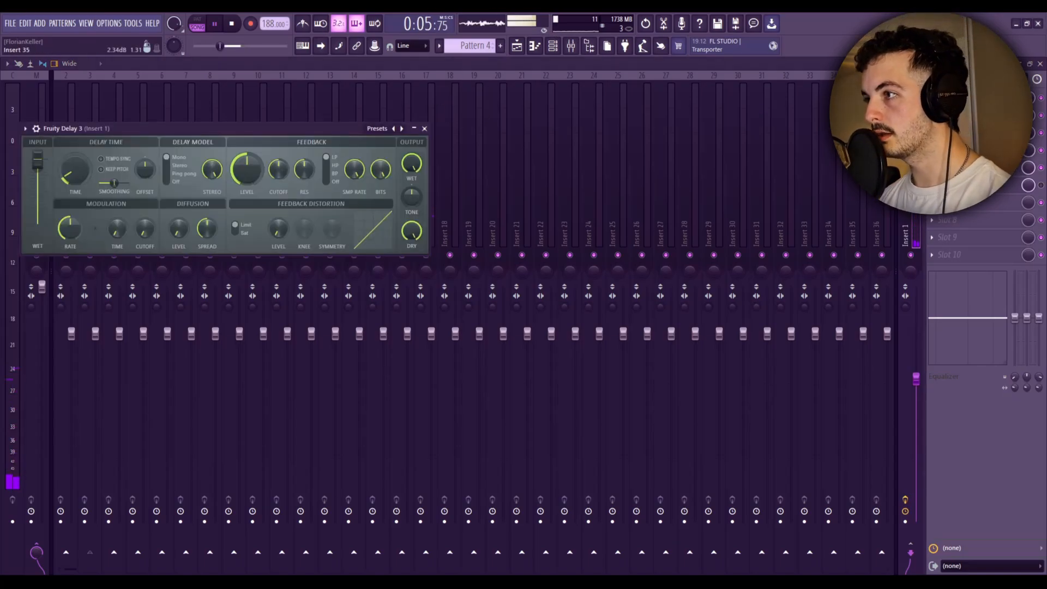
# Switch the kHs Delay on Insert 1 to tempo-synced timing and adjust its feedback.
pyautogui.click(970, 167)
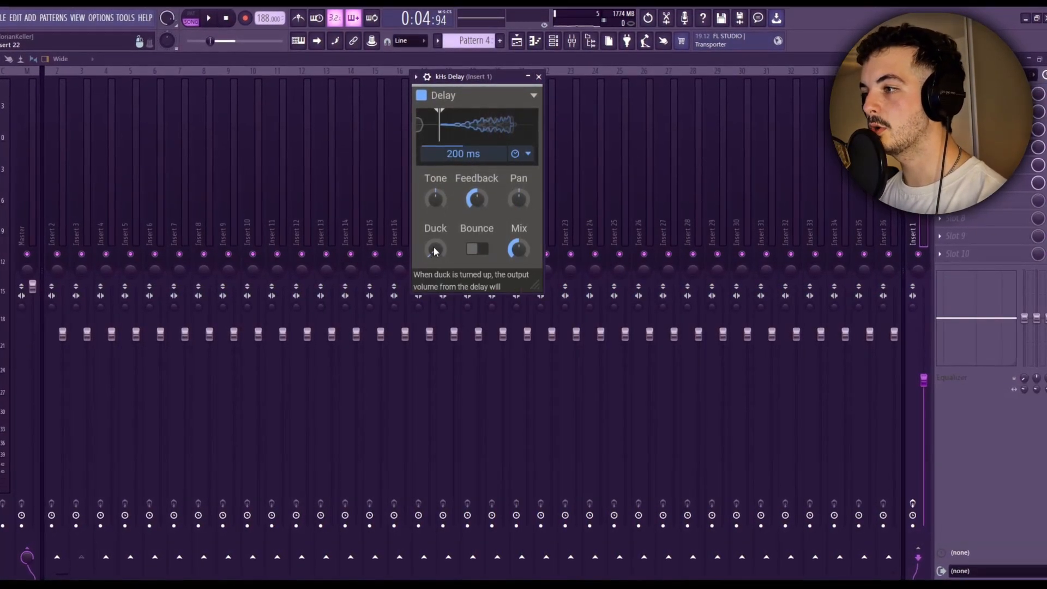
pyautogui.click(528, 154)
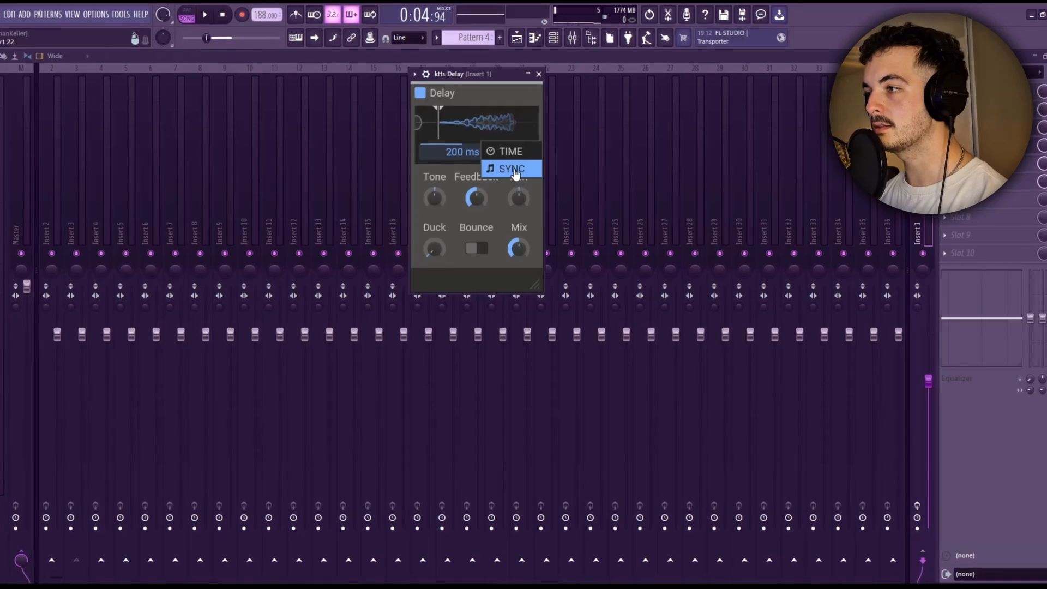
pyautogui.click(513, 170)
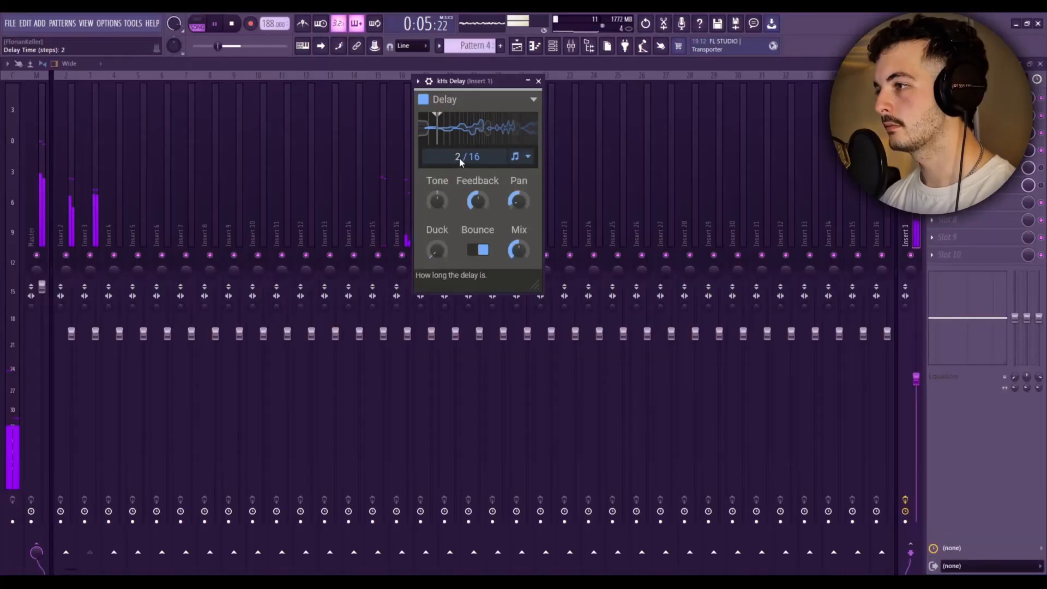
pyautogui.moveTo(476, 200); pyautogui.dragTo(436, 213)
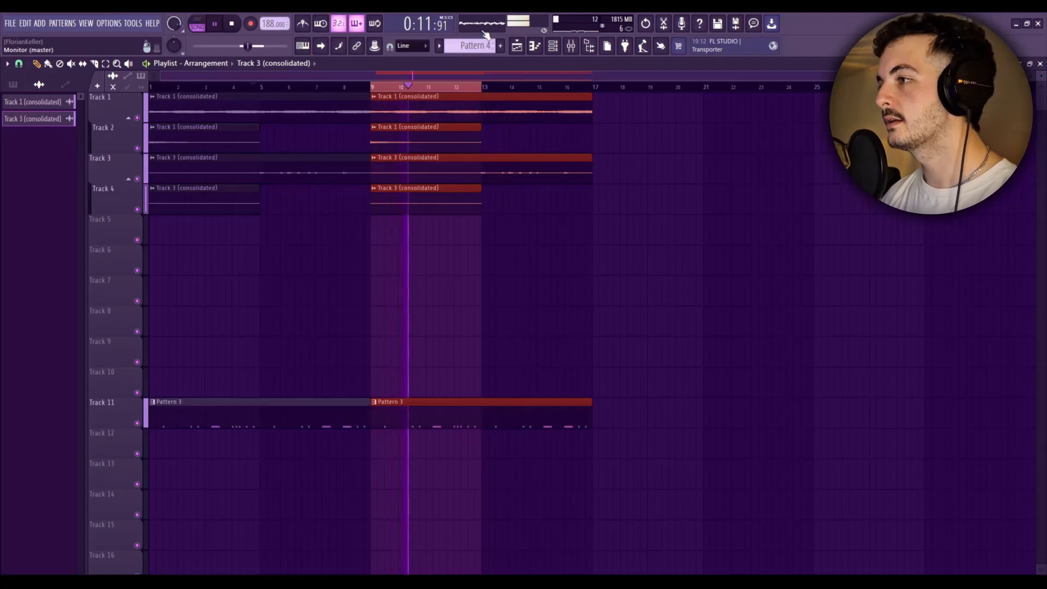
# Place Pattern 5 on Track 5 starting at bar 9 and extend the clip to eight bars.
pyautogui.click(13, 84)
pyautogui.click(33, 152)
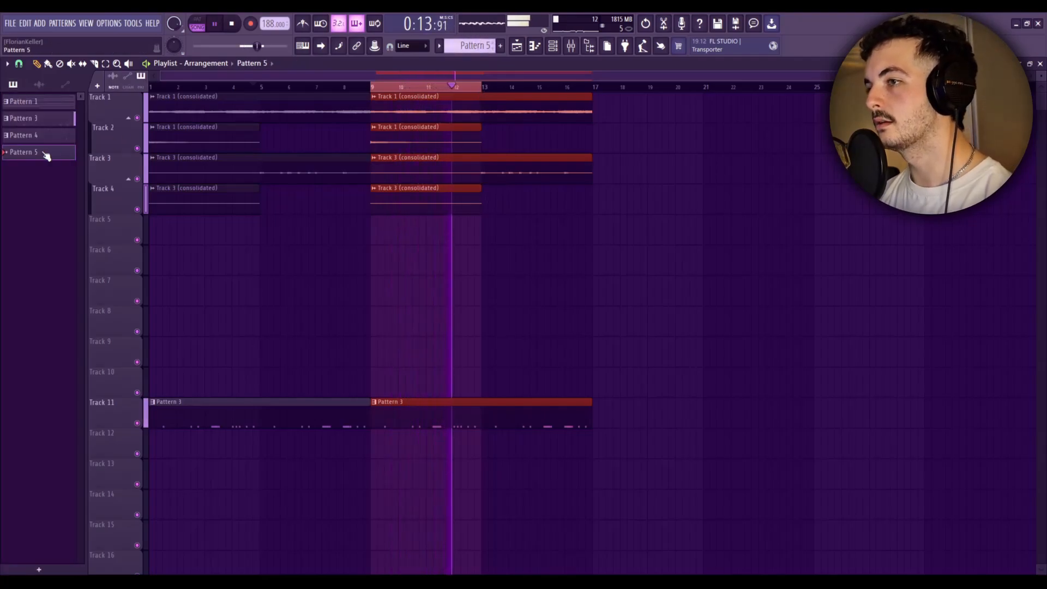
pyautogui.click(369, 230)
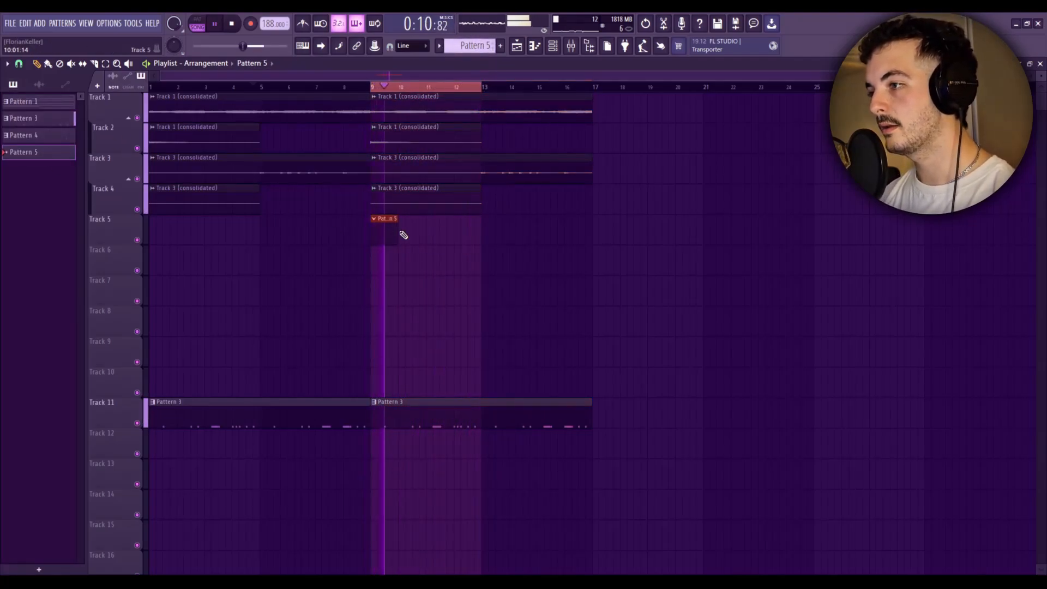
pyautogui.moveTo(402, 234); pyautogui.dragTo(480, 236)
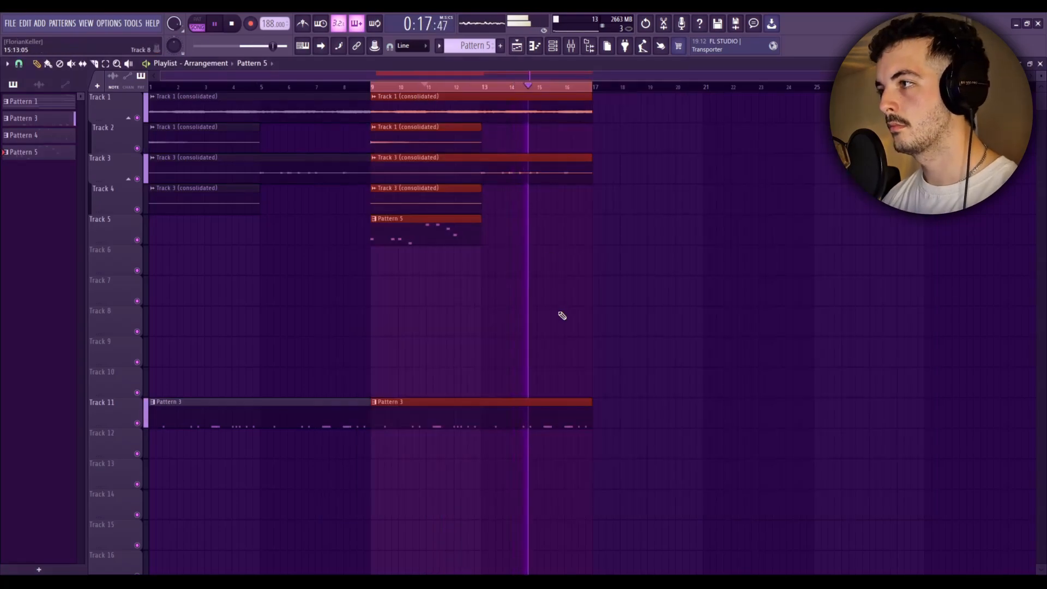
pyautogui.click(498, 229)
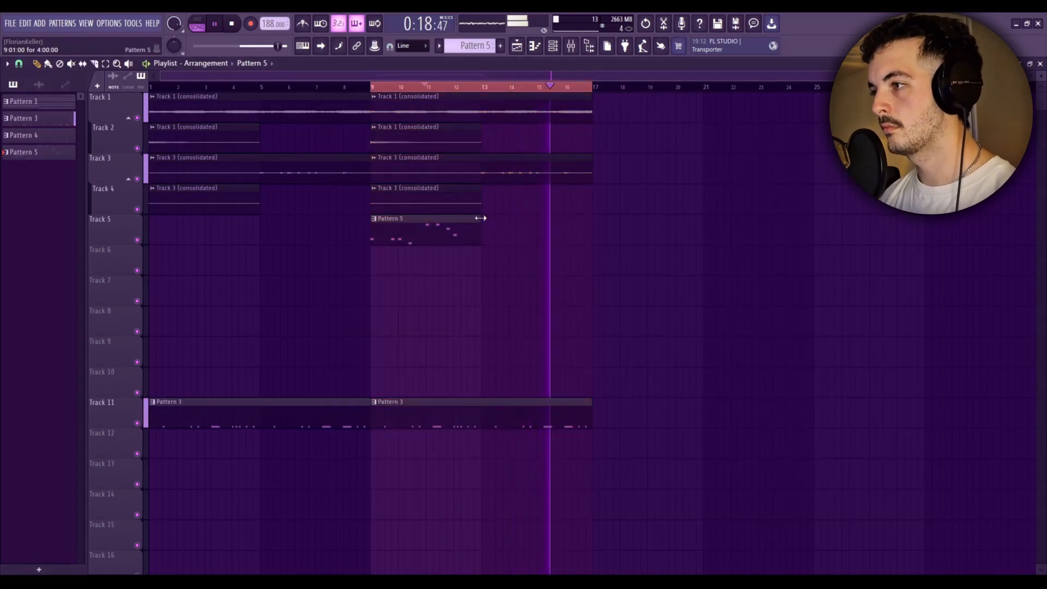
pyautogui.moveTo(481, 218); pyautogui.dragTo(586, 220)
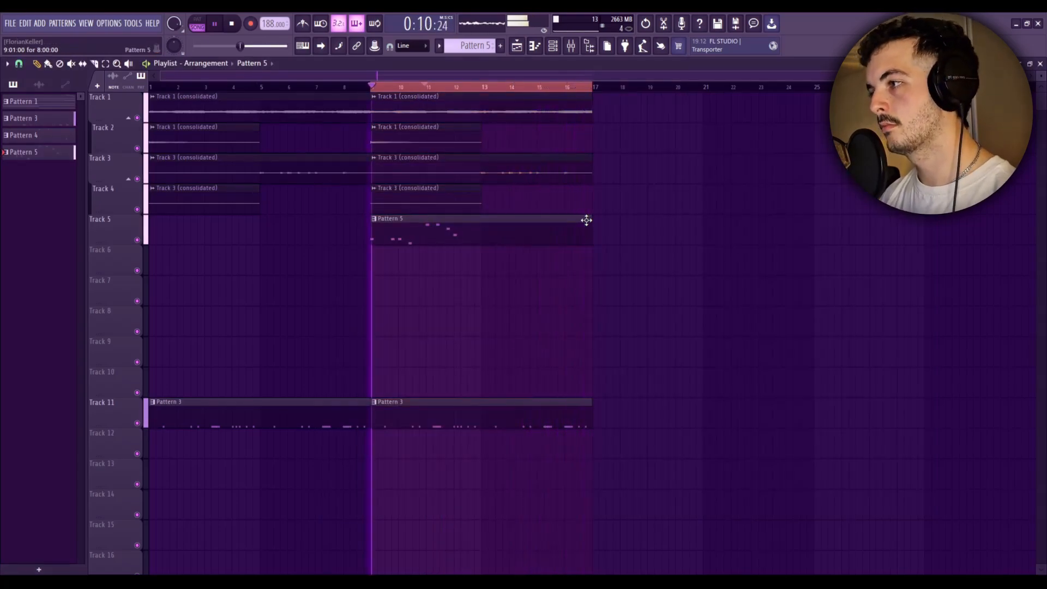
# Lengthen the Analog Lab V melody notes in Pattern 5, and fine-tune the length of the second A#5 note.
pyautogui.click(571, 46)
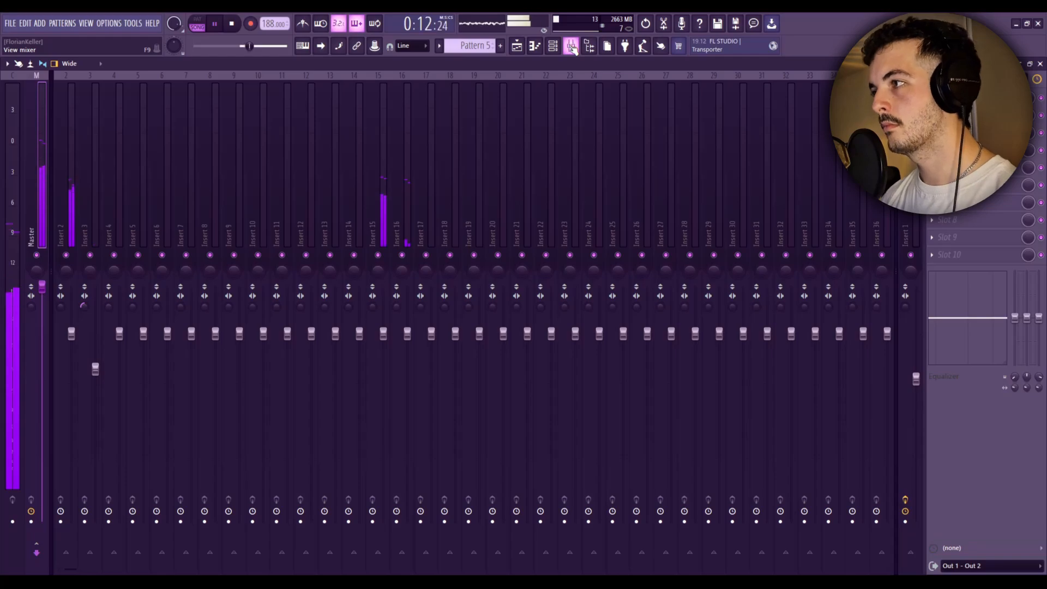
pyautogui.click(560, 47)
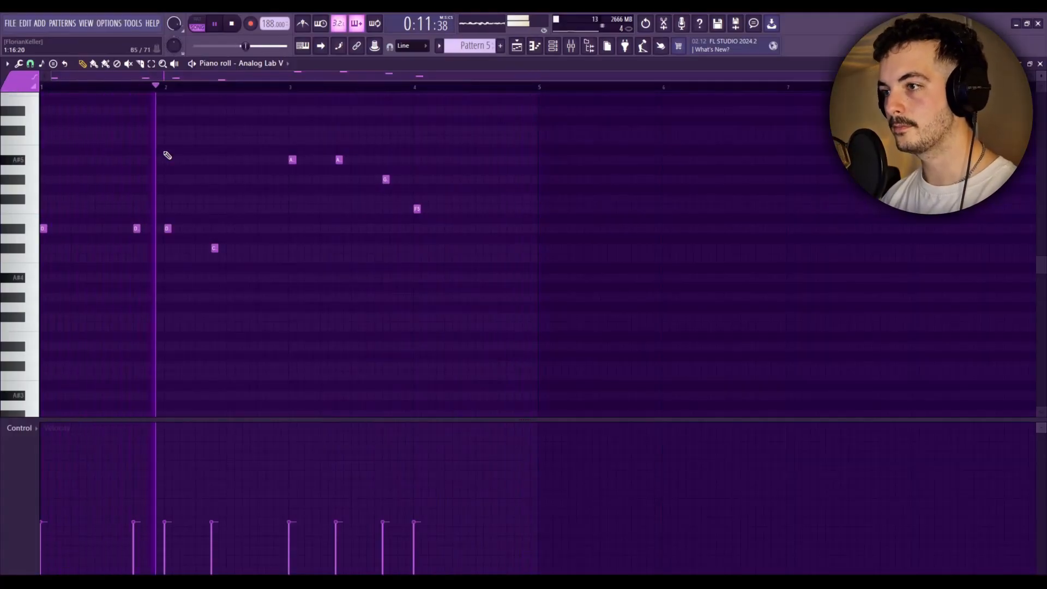
pyautogui.moveTo(479, 255); pyautogui.dragTo(43, 158)
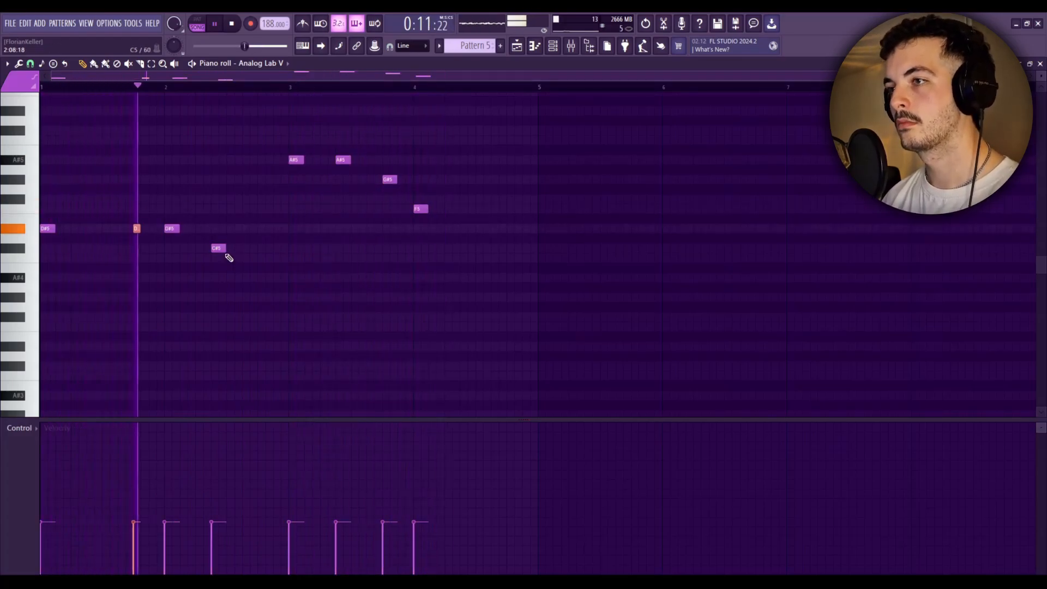
pyautogui.moveTo(347, 161); pyautogui.dragTo(342, 162)
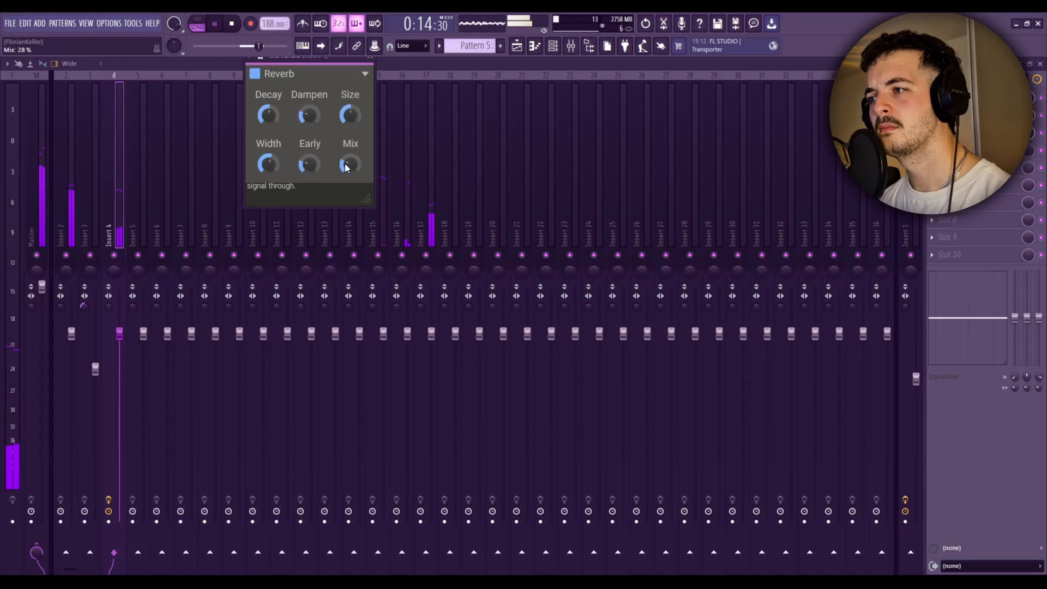
# Close the Reverb effect and enable the high-pass filter in the TDR Nova equalizer on Insert 4.
pyautogui.click(370, 57)
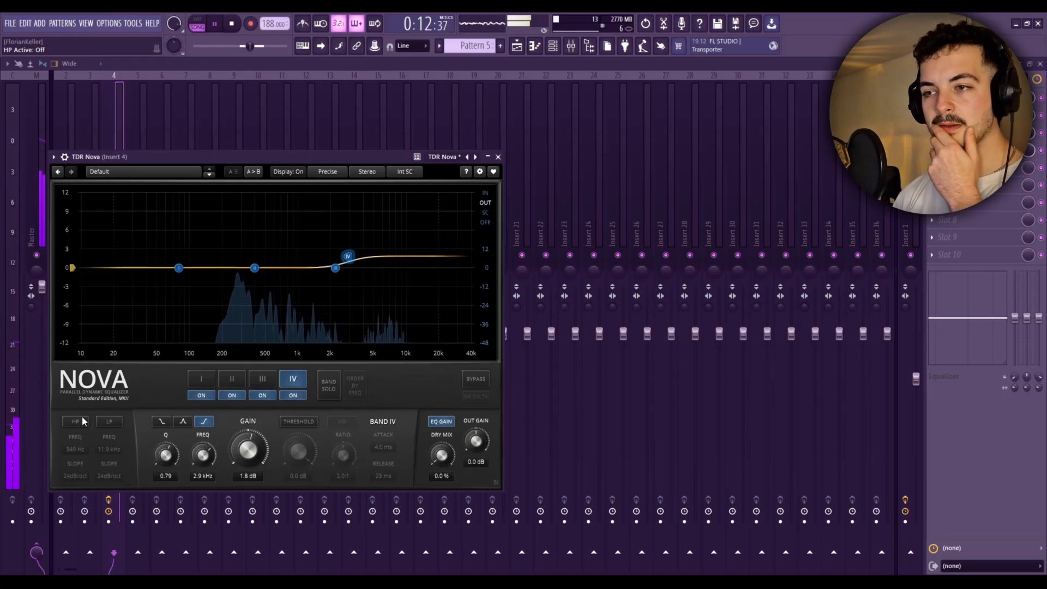
pyautogui.click(82, 420)
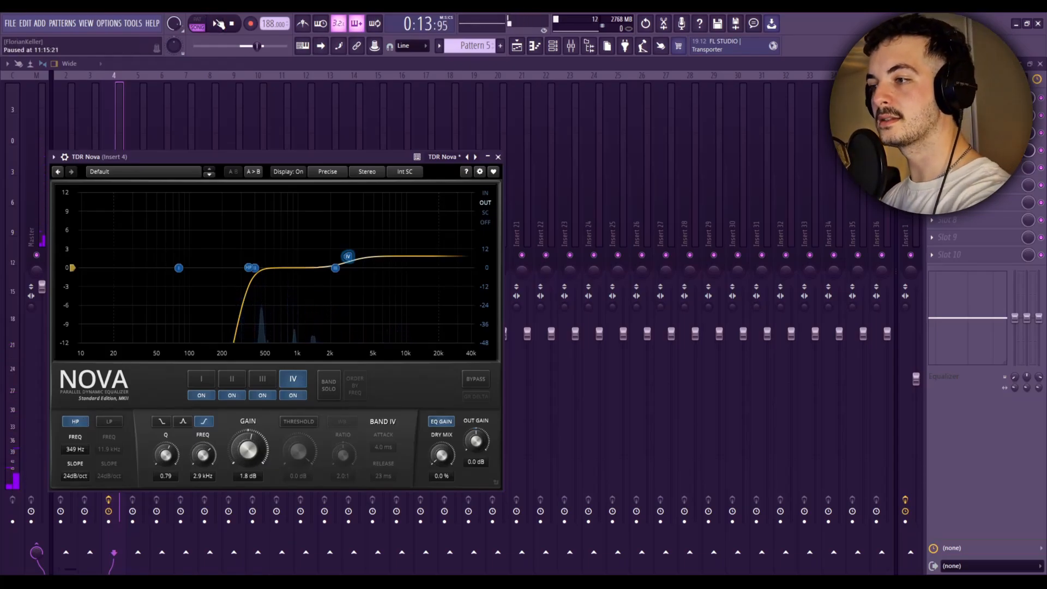
# Compare the melody with TDR Nova's high-pass filter switched on and off during playback, leaving the filter enabled.
pyautogui.click(216, 24)
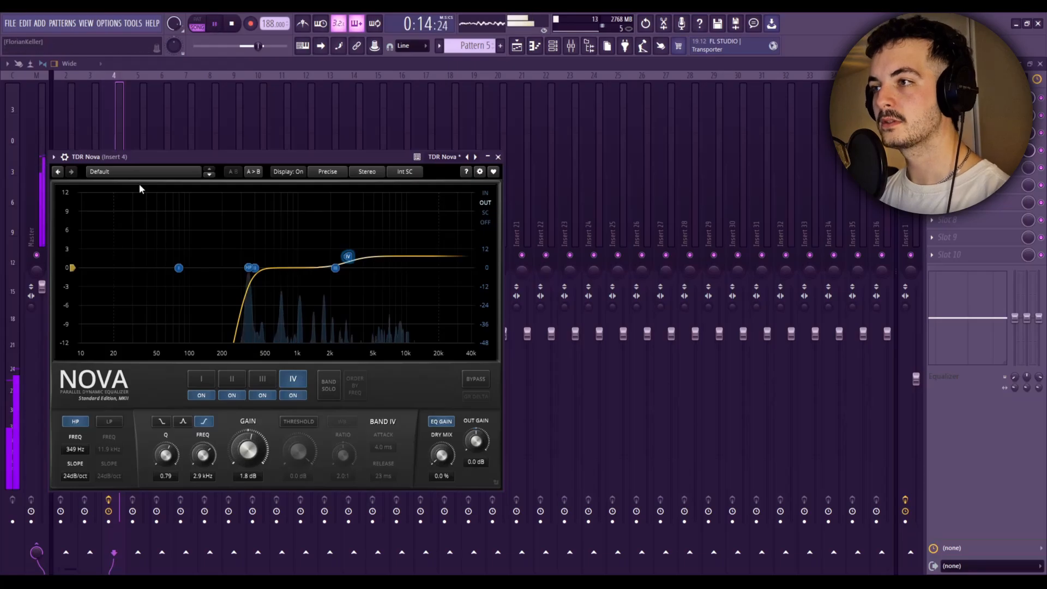
pyautogui.click(75, 419)
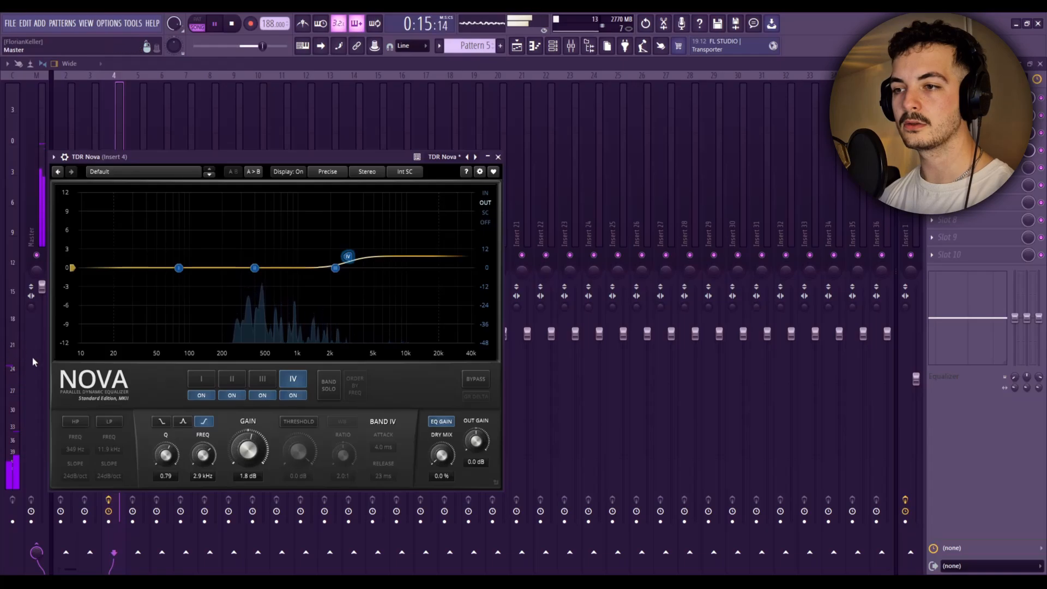
pyautogui.click(75, 421)
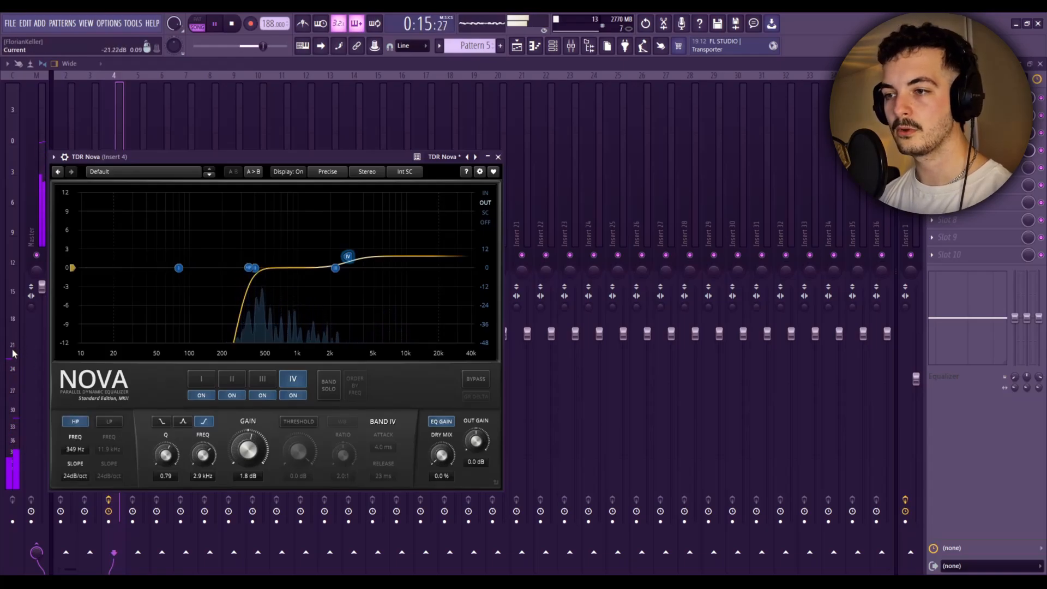
pyautogui.click(215, 25)
pyautogui.click(215, 26)
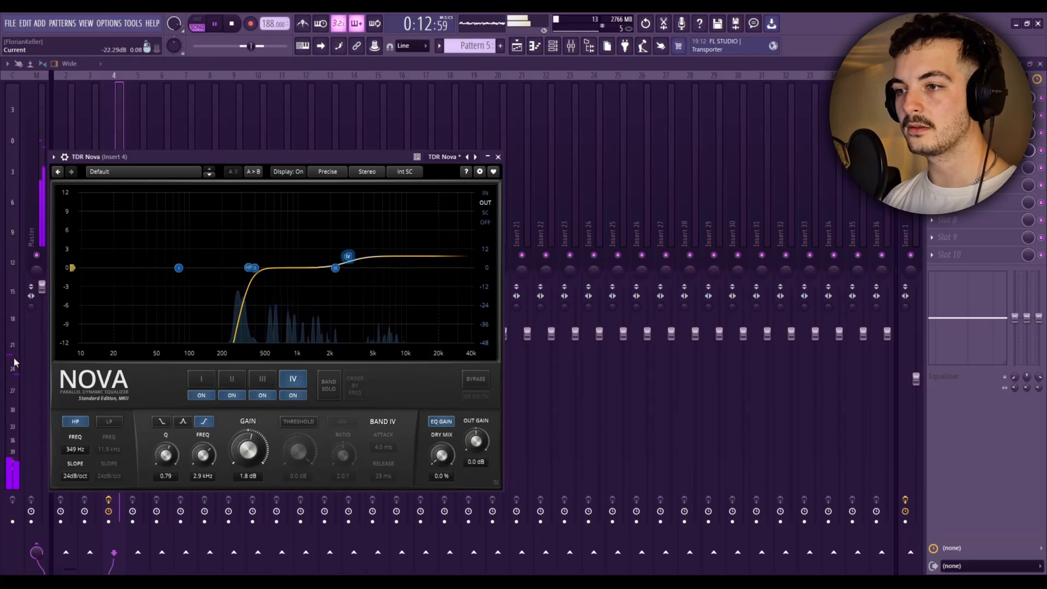
pyautogui.click(76, 421)
pyautogui.click(77, 421)
pyautogui.click(77, 421)
pyautogui.click(77, 421)
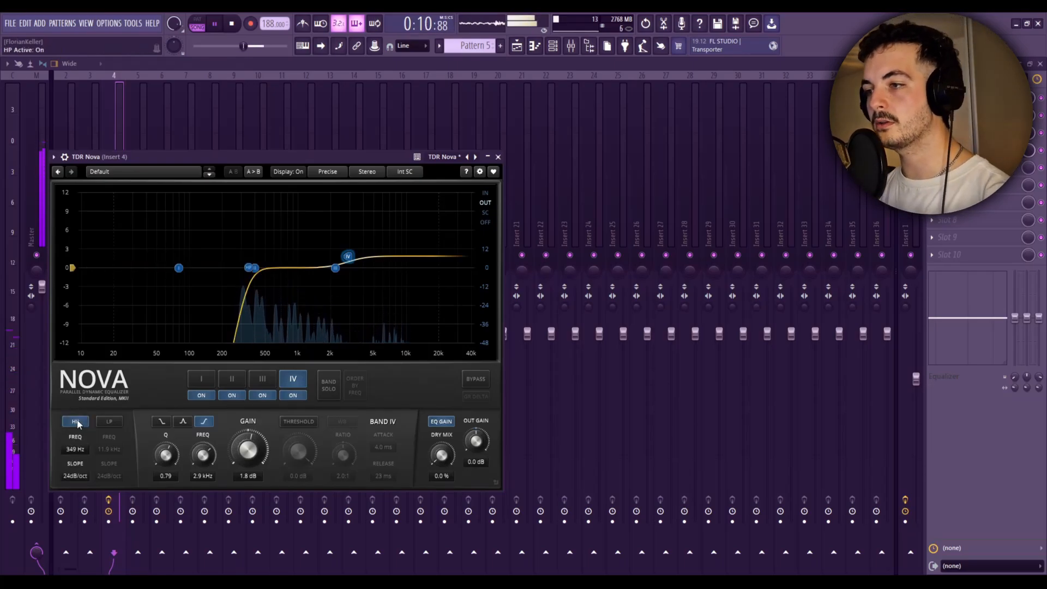
pyautogui.click(77, 422)
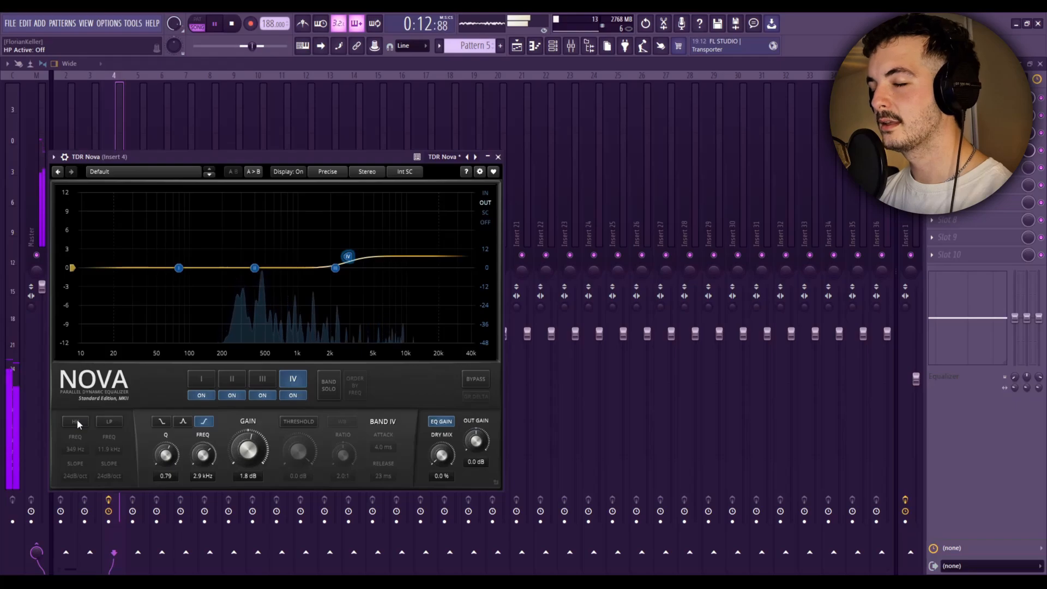
pyautogui.click(77, 422)
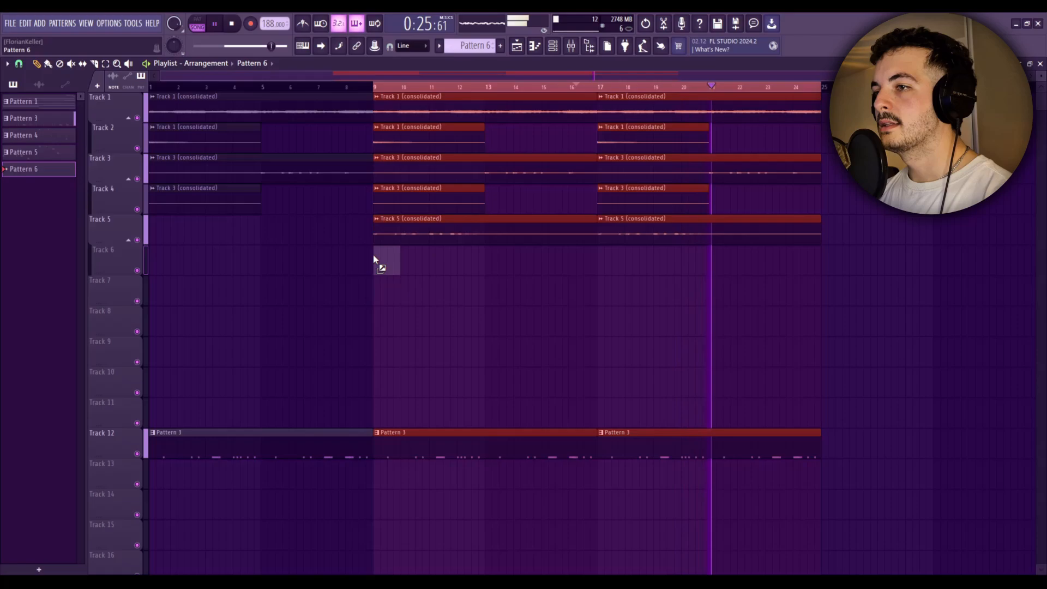
# Place Pattern 6 clips on Track 6 at bars 9 and 17.
pyautogui.moveTo(381, 261); pyautogui.dragTo(428, 257)
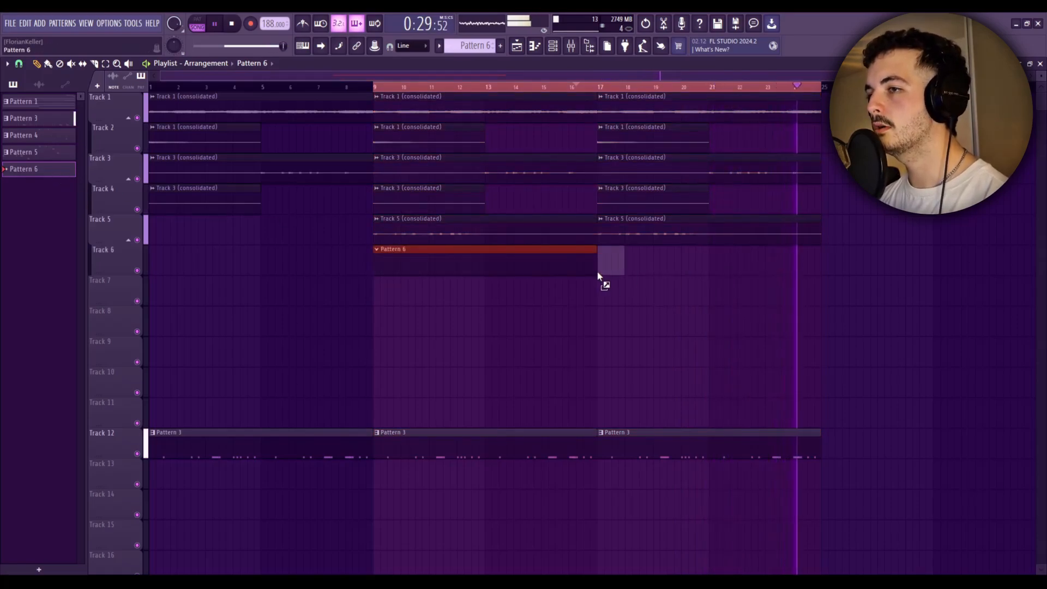
pyautogui.click(599, 271)
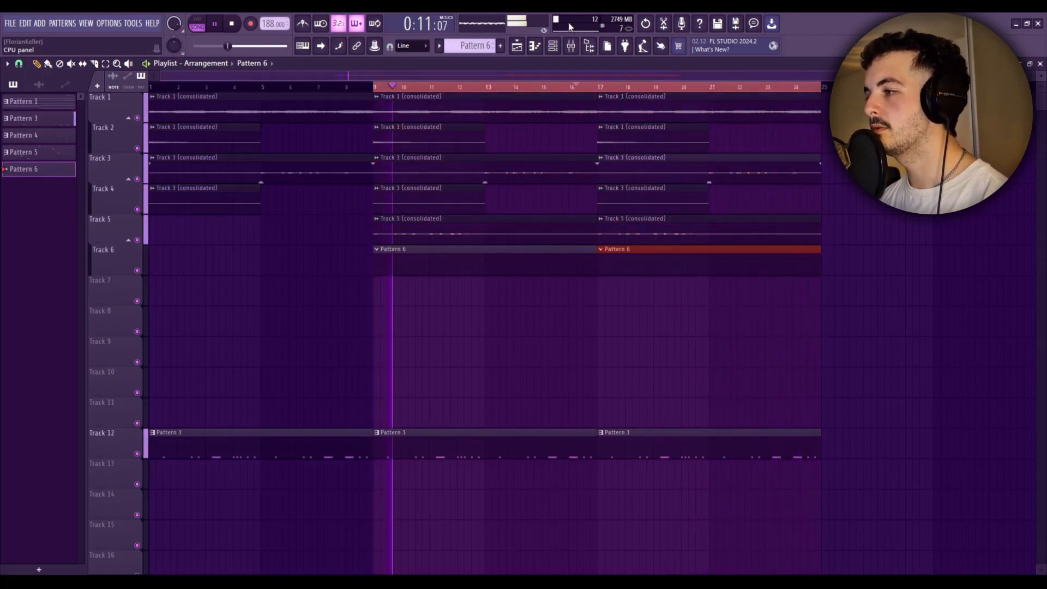
pyautogui.press('space')
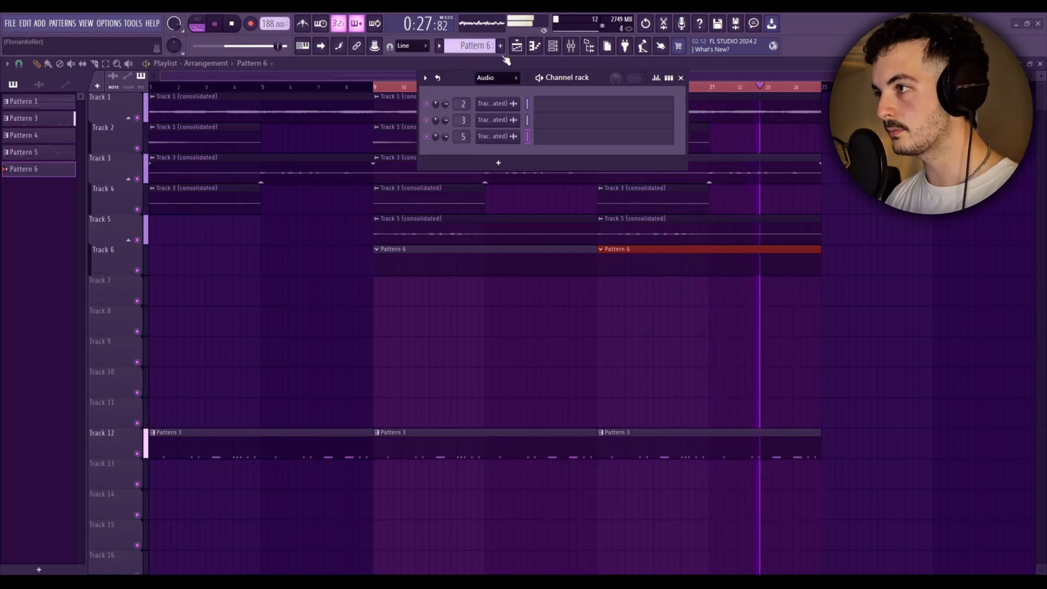
# Add an Arcade instrument to Pattern 6, load the See U kit and adjust its Multi Delay macro.
pyautogui.click(501, 55)
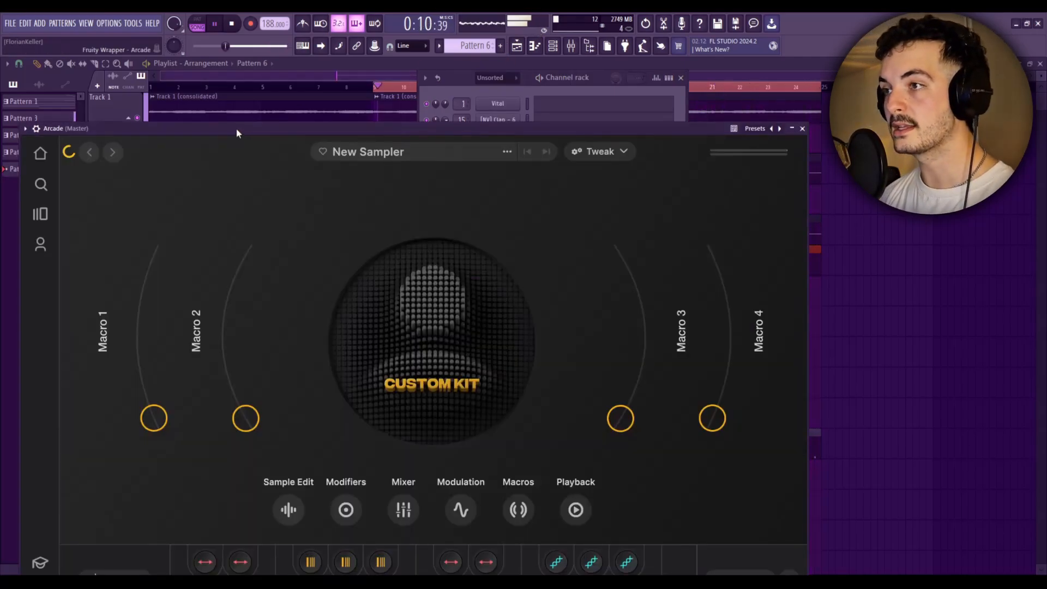
pyautogui.moveTo(237, 129); pyautogui.dragTo(271, 105)
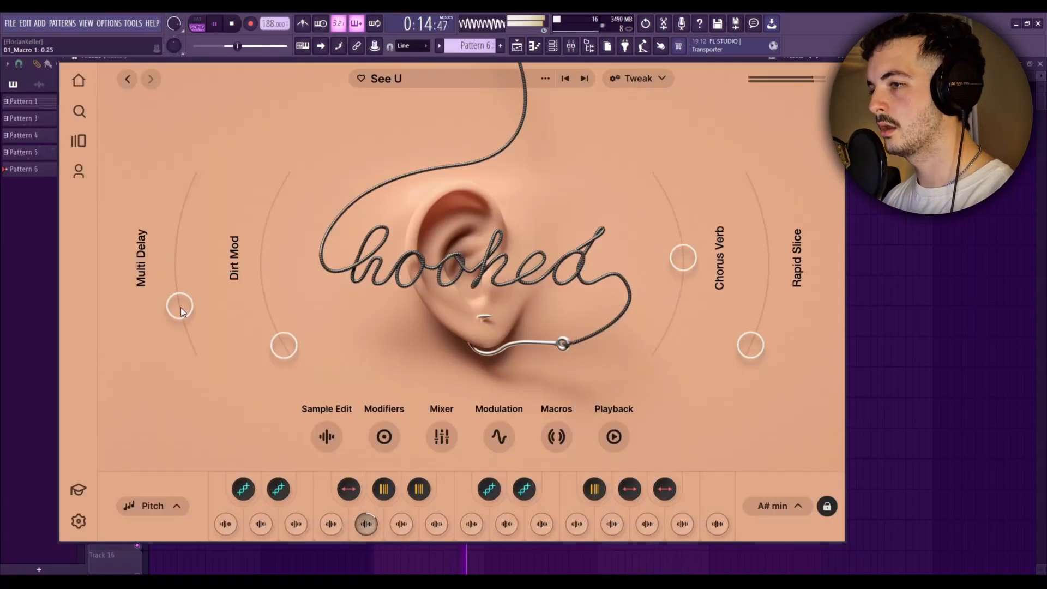
pyautogui.moveTo(184, 308); pyautogui.dragTo(185, 312)
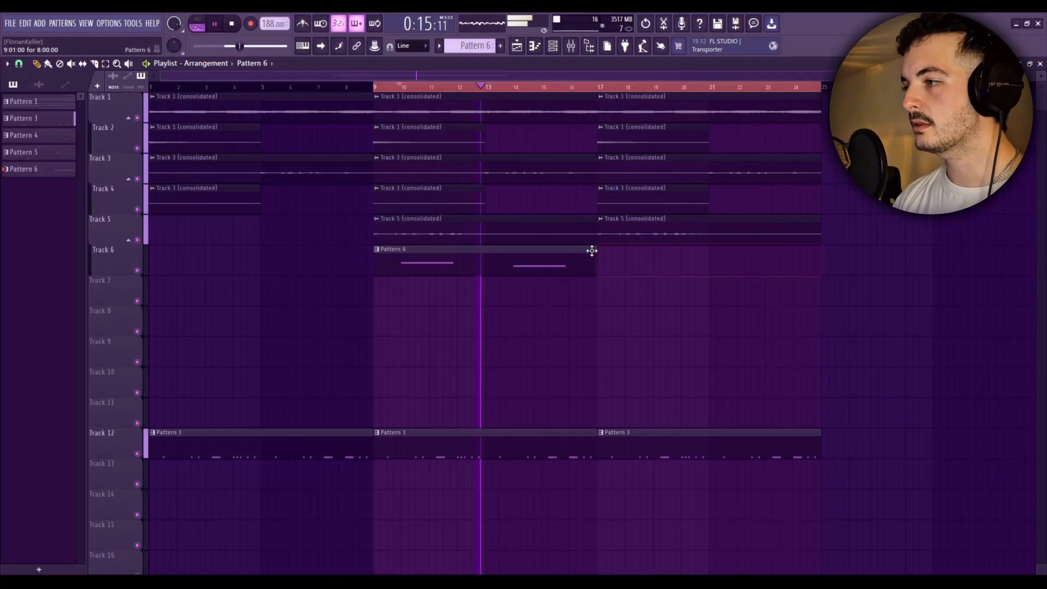
# Extend the Pattern 6 clip on Track 6 to bar 25, and duplicate its eight-bar Arcade phrase into the second half.
pyautogui.moveTo(591, 250); pyautogui.dragTo(824, 267)
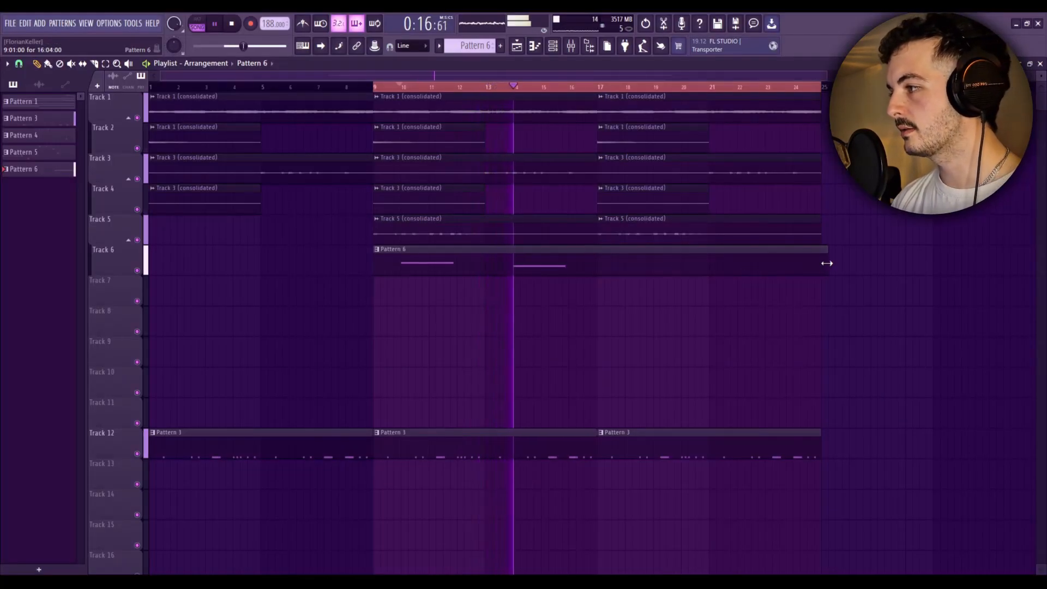
pyautogui.doubleClick(801, 265)
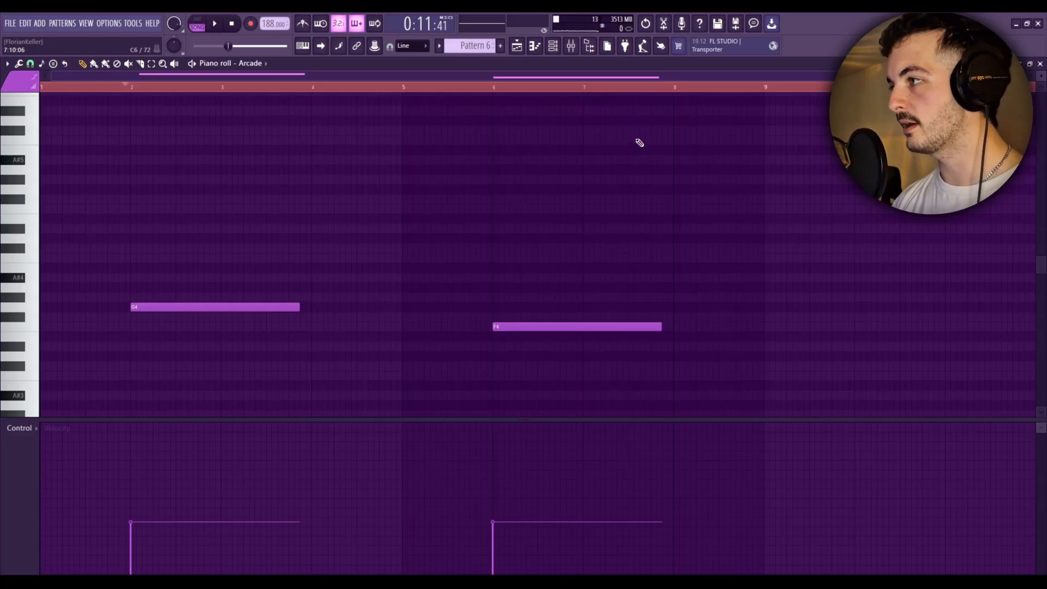
pyautogui.moveTo(767, 88); pyautogui.dragTo(764, 89)
pyautogui.hotkey('ctrl', 'b')
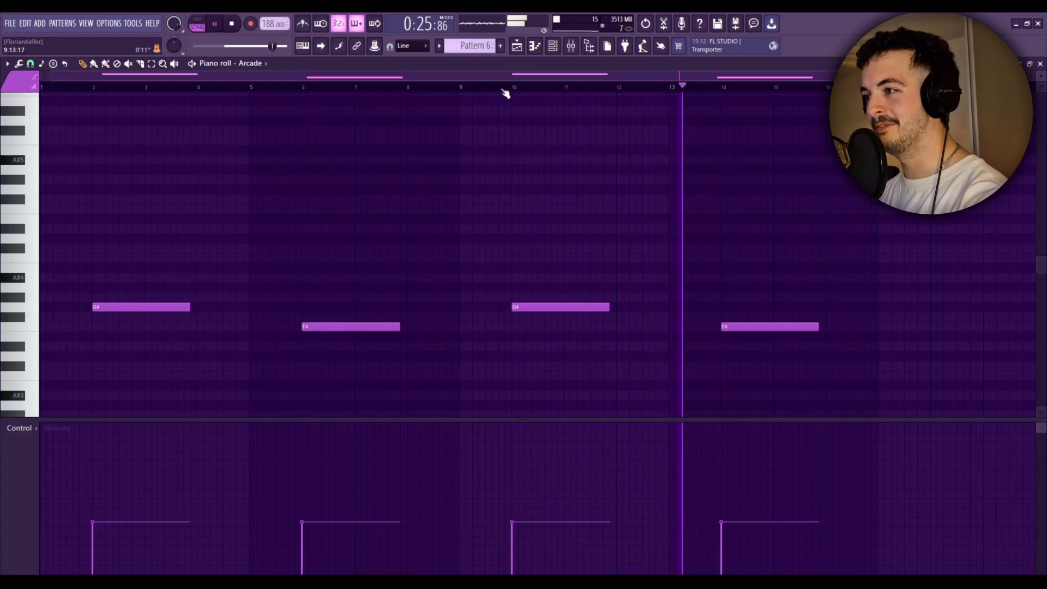
# Add one-bar Arcade notes, an A#4 midway through bar 10 and a D#4 and A#4 at bar 15, and return to the playlist.
pyautogui.click(505, 89)
pyautogui.click(544, 278)
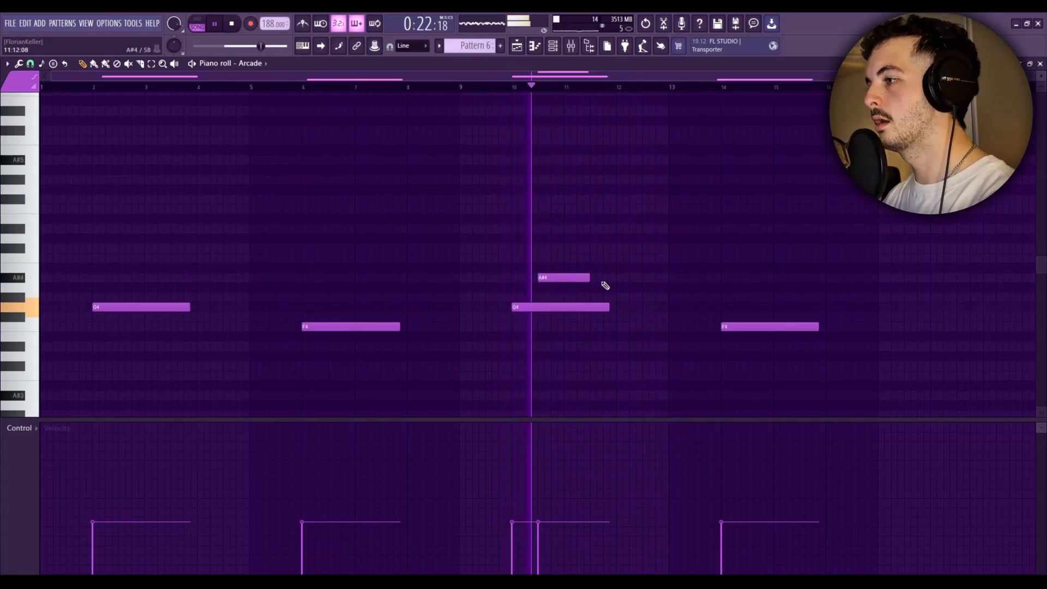
pyautogui.click(725, 88)
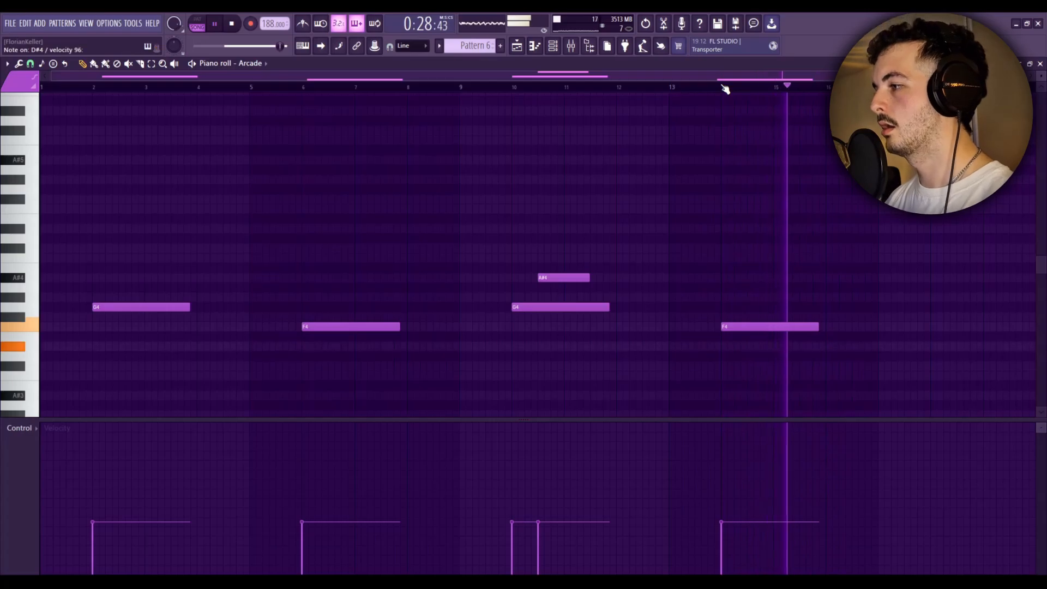
pyautogui.click(775, 347)
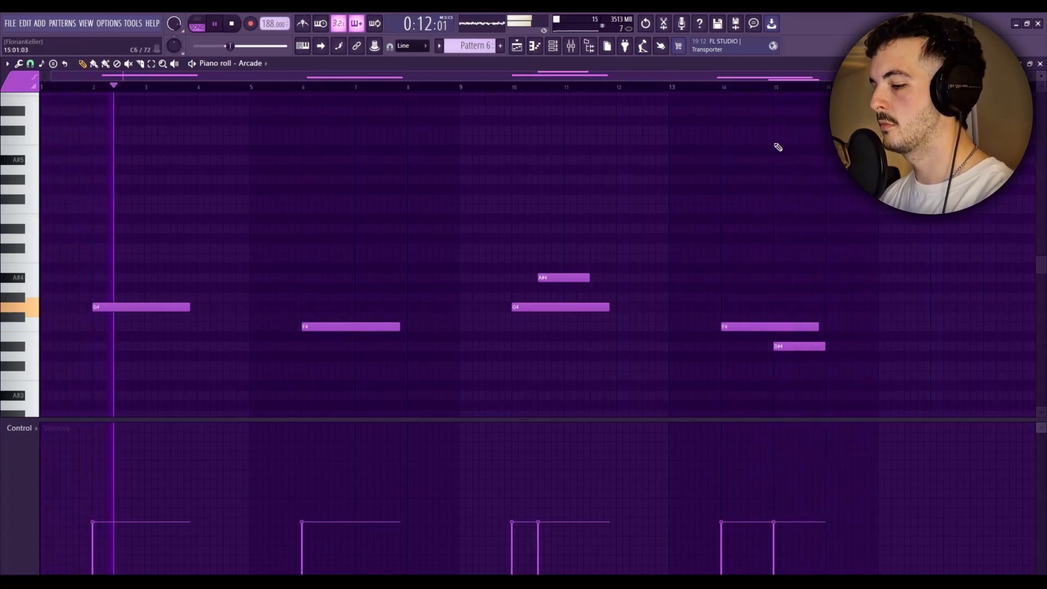
pyautogui.click(778, 278)
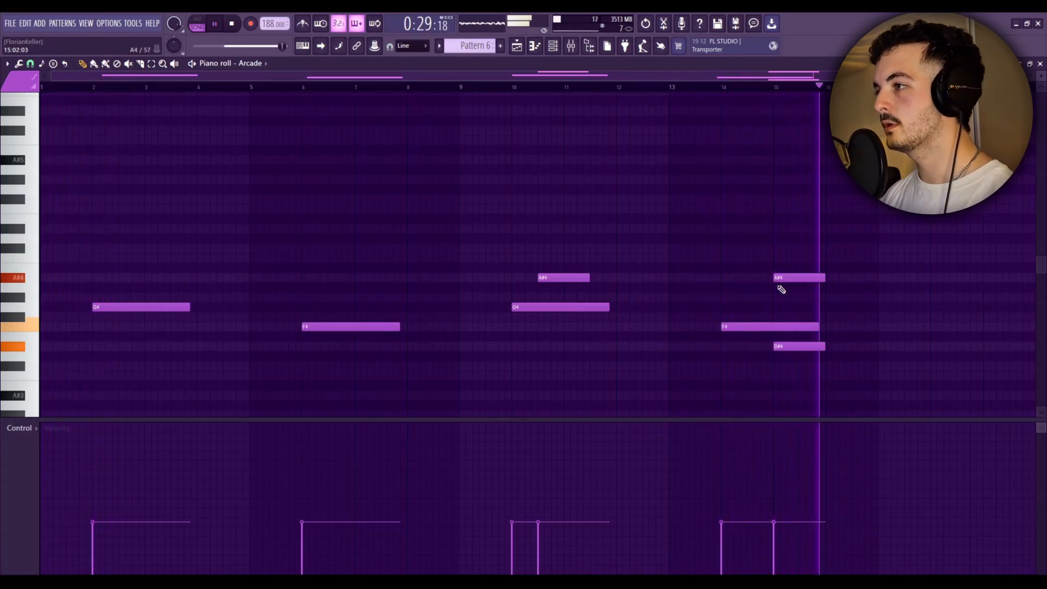
pyautogui.press('space')
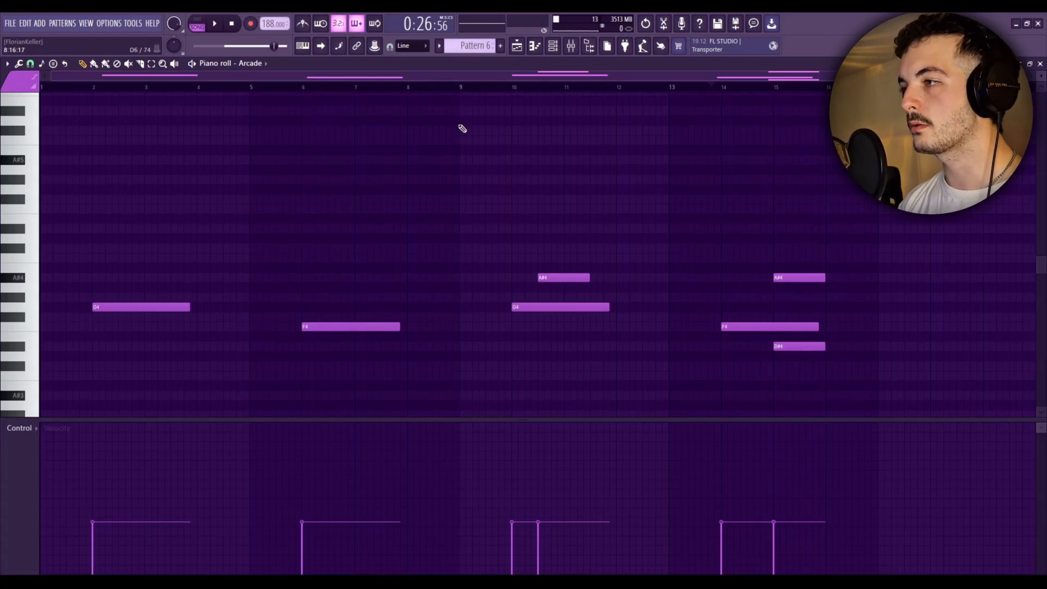
pyautogui.click(516, 46)
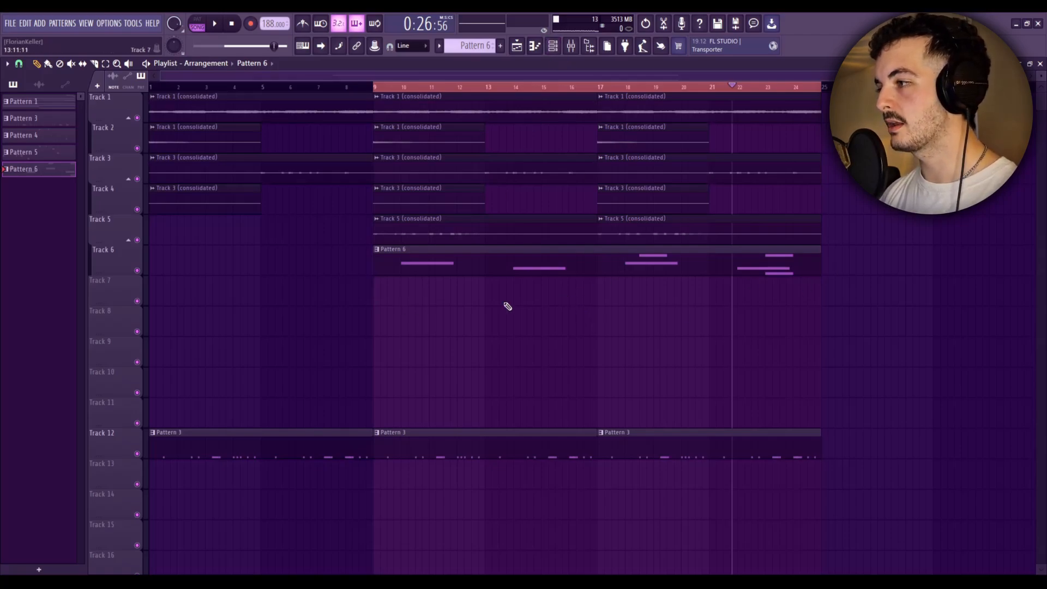
pyautogui.scroll(-1, 610, 310)
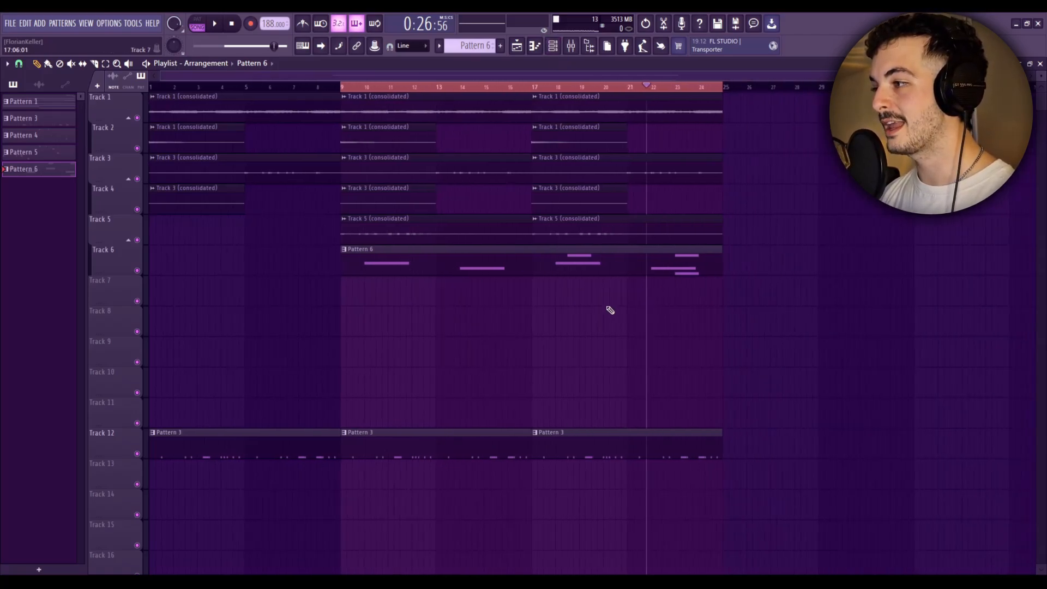